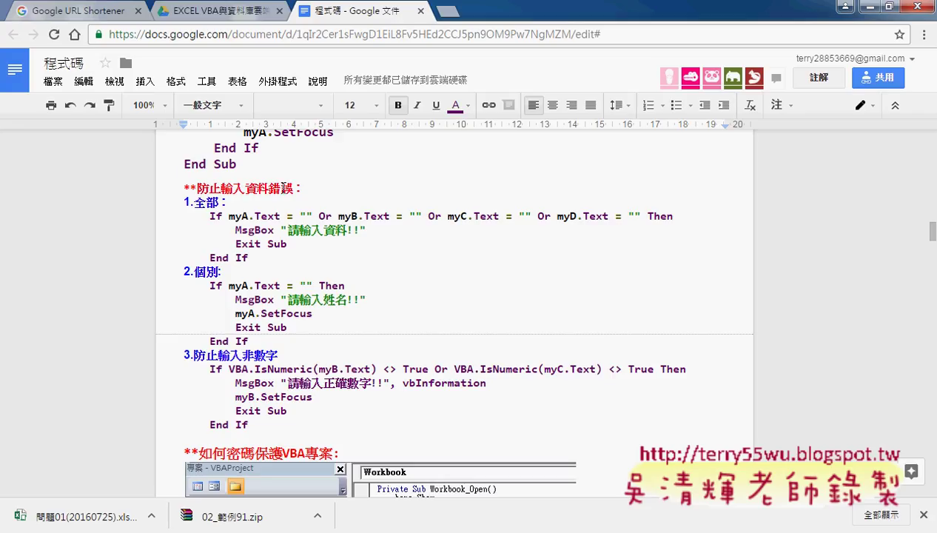
# Step: Select the If…End If block under 1.全部 that exits when all four inputs are empty
pyautogui.moveTo(283, 257); pyautogui.dragTo(175, 218)
pyautogui.hotkey('ctrl', 'c')
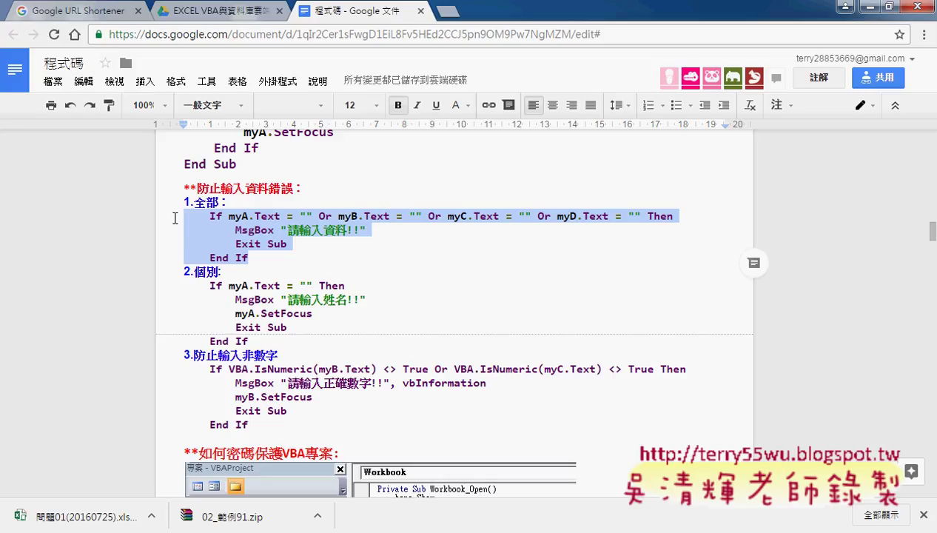
# Step: Run the form with every field empty, inspect the type-mismatch error line, then reset
pyautogui.click(844, 6)
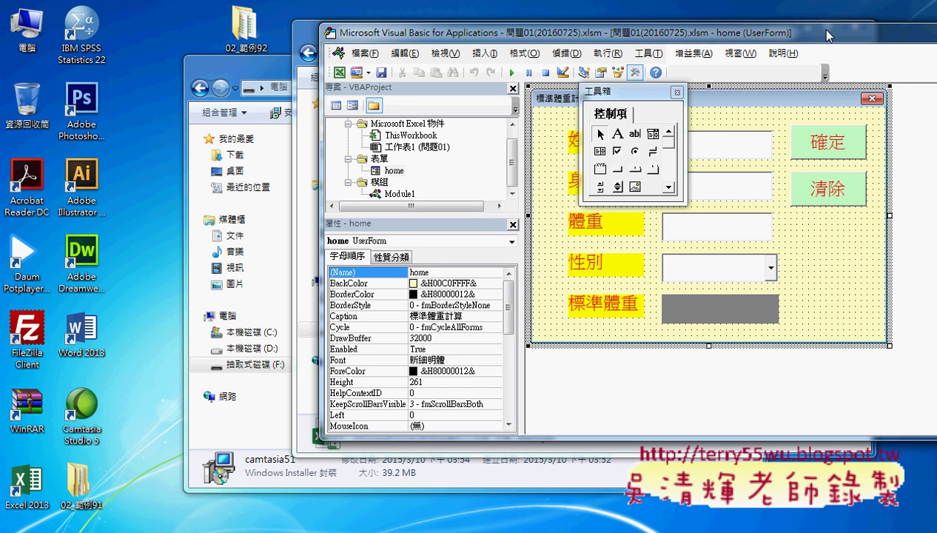
pyautogui.click(511, 72)
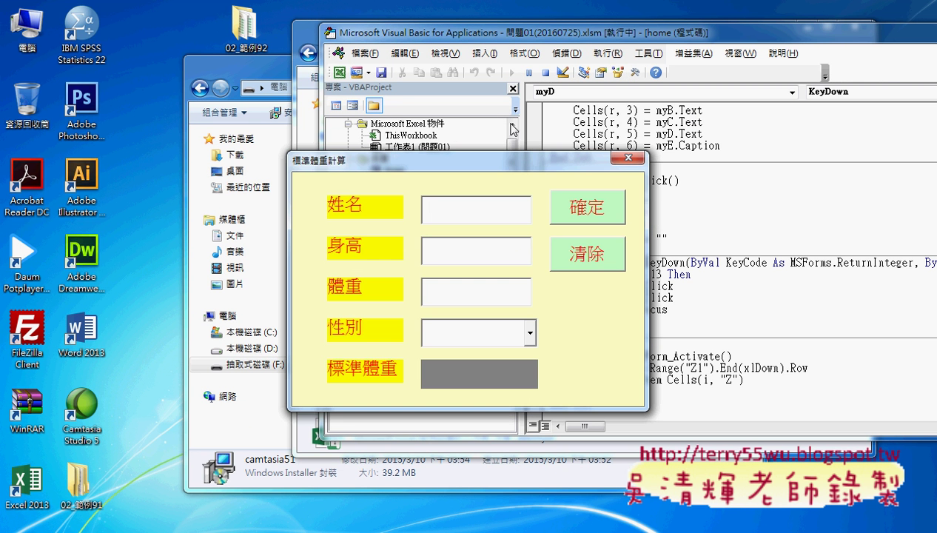
pyautogui.click(570, 214)
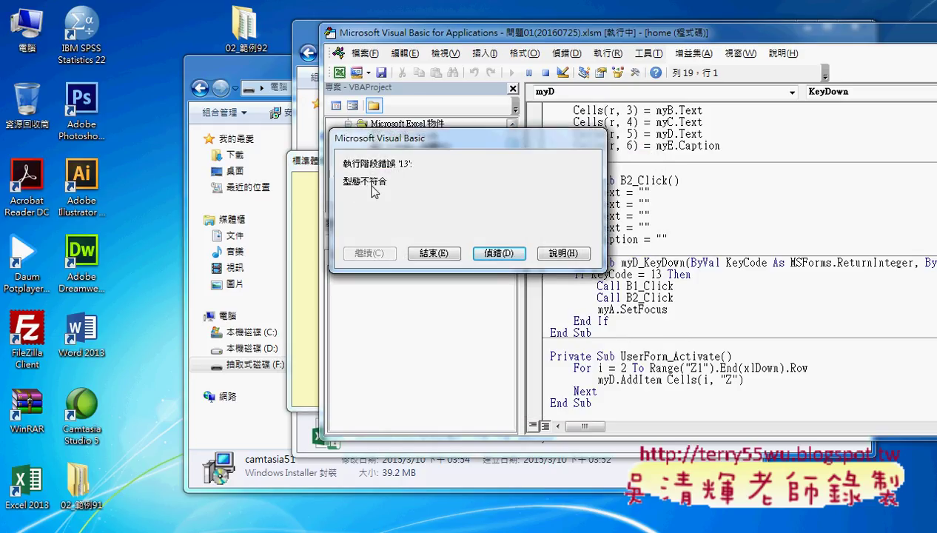
pyautogui.click(498, 253)
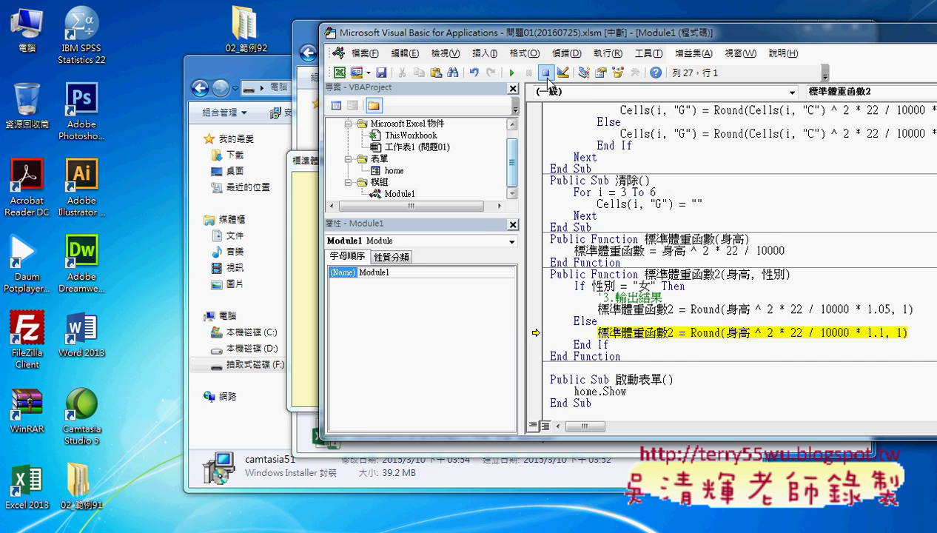
pyautogui.click(547, 73)
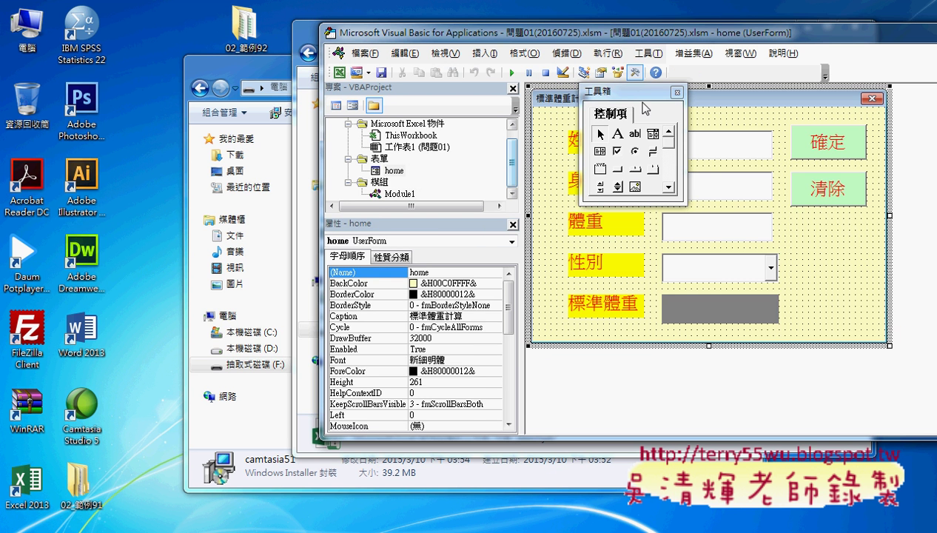
# Step: Open the 確定 button's B1_Click code and add an indented blank line under its header
pyautogui.moveTo(536, 44); pyautogui.dragTo(345, 43)
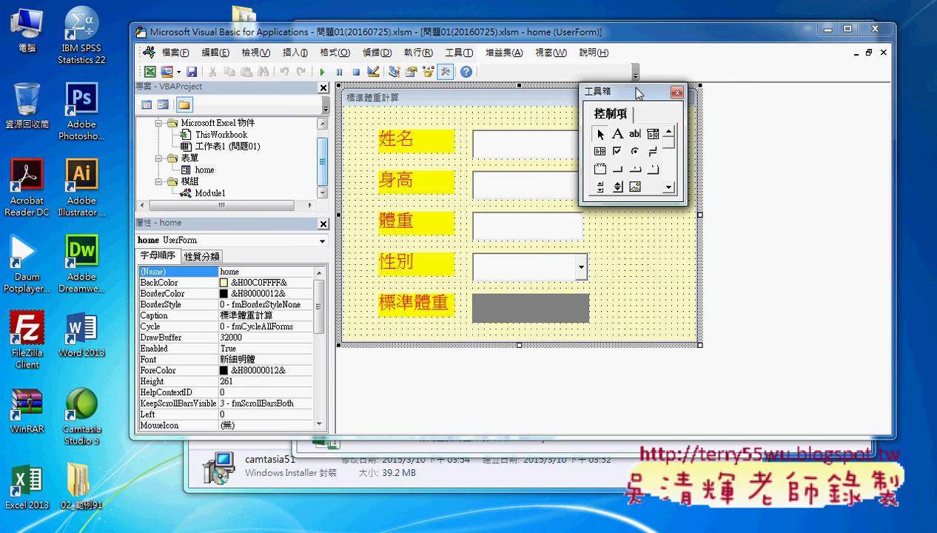
pyautogui.moveTo(630, 91); pyautogui.dragTo(817, 130)
pyautogui.click(636, 150)
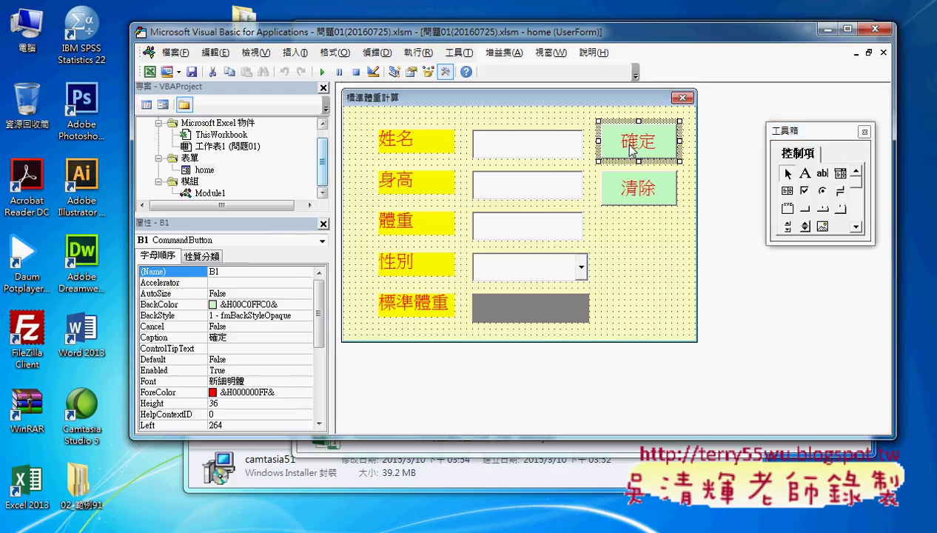
pyautogui.doubleClick(631, 150)
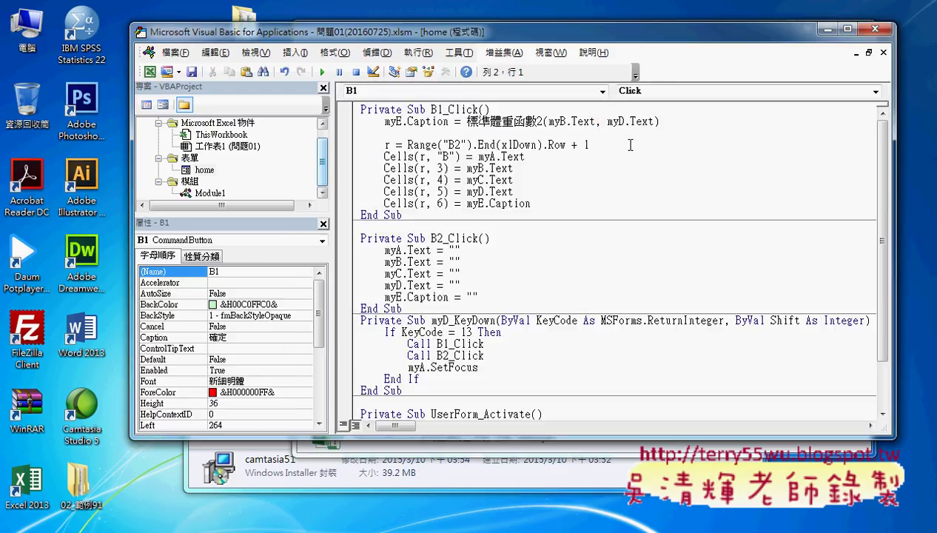
pyautogui.click(525, 111)
pyautogui.press('Return')
pyautogui.press('Return')
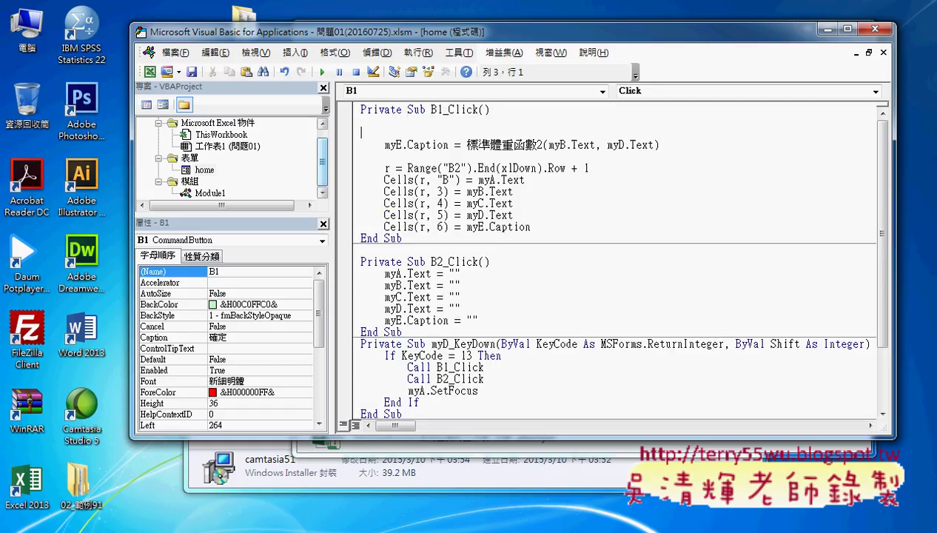
pyautogui.press('Up')
pyautogui.press('Tab')
pyautogui.hotkey('alt', 'Tab')
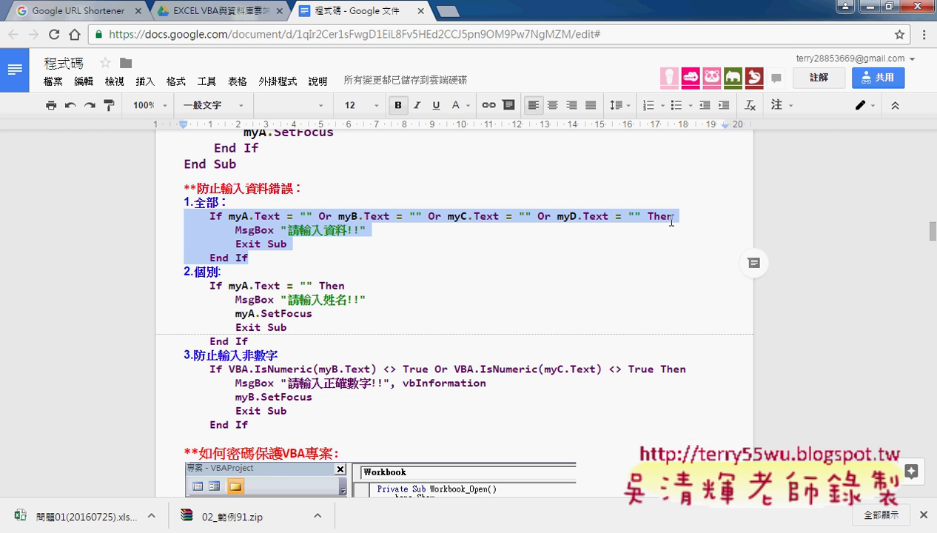
# Step: Review the empty-text conditions and Exit Sub, then copy the whole If…End If block
pyautogui.moveTo(228, 217); pyautogui.dragTo(642, 215)
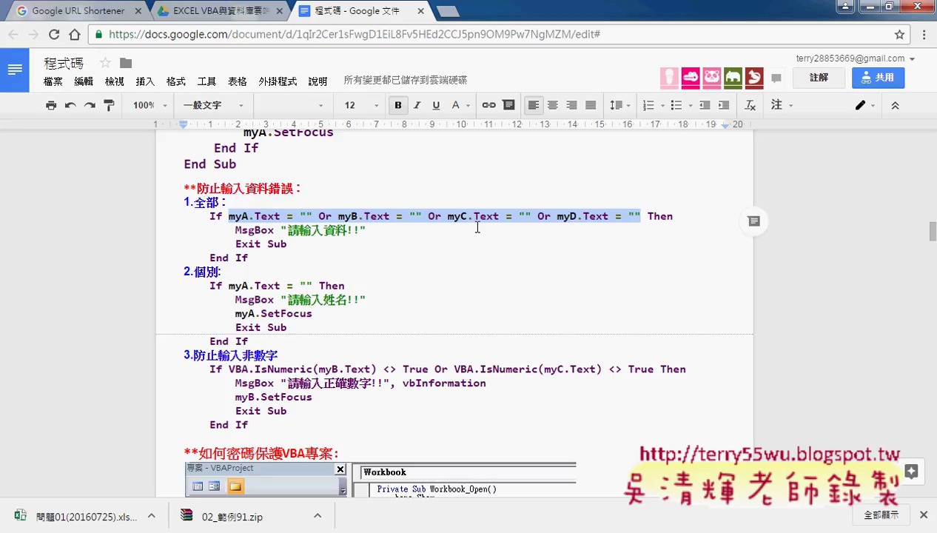
pyautogui.moveTo(289, 244); pyautogui.dragTo(242, 254)
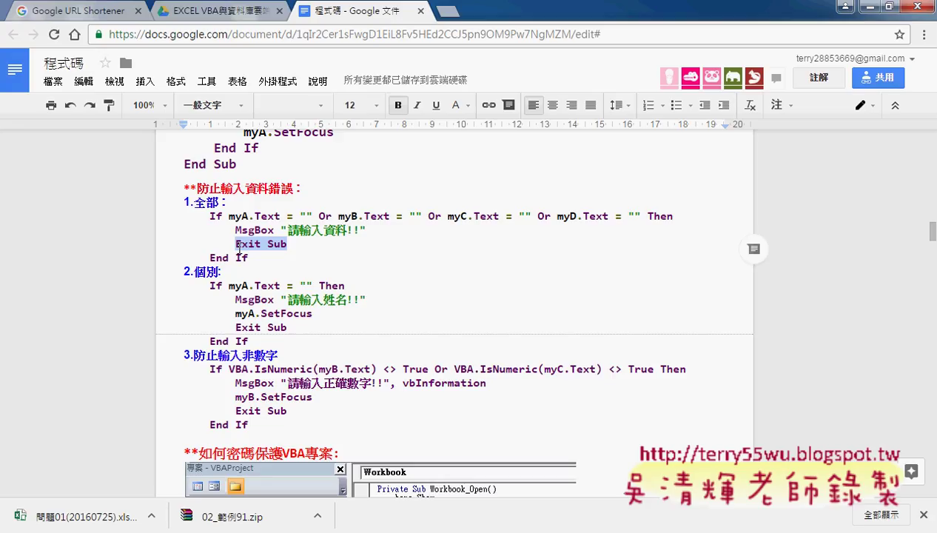
pyautogui.moveTo(251, 258); pyautogui.dragTo(146, 210)
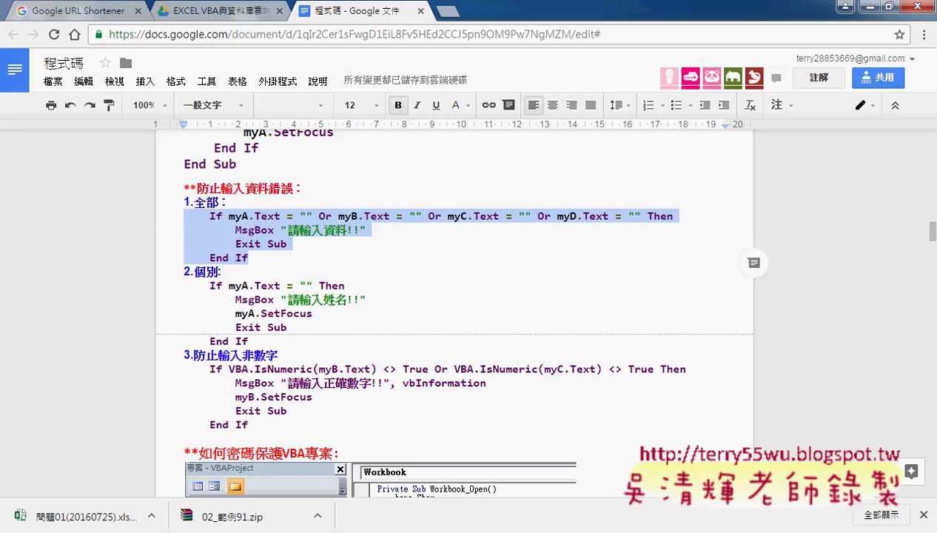
pyautogui.click(202, 530)
pyautogui.click(265, 481)
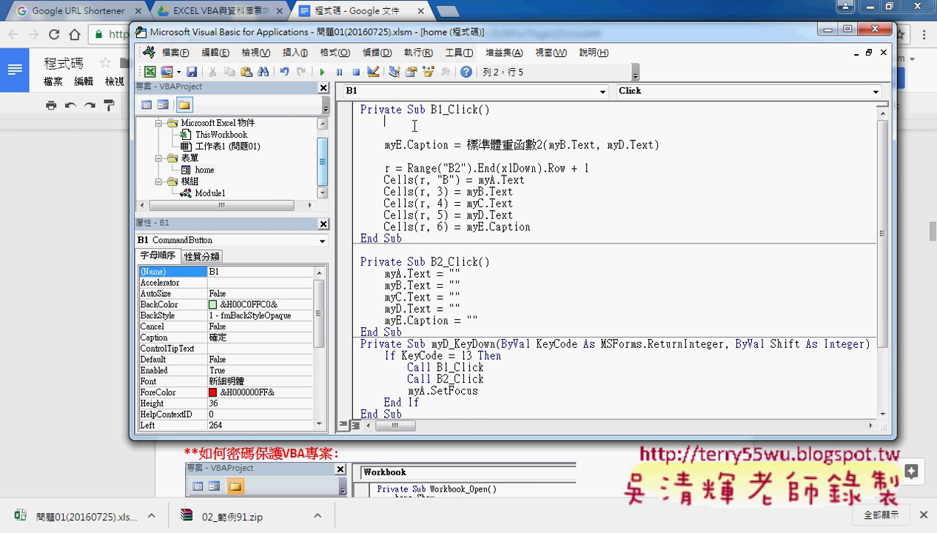
# Step: Paste the four-field empty-input If block into B1_Click and outdent its If line
pyautogui.hotkey('ctrl', 'v')
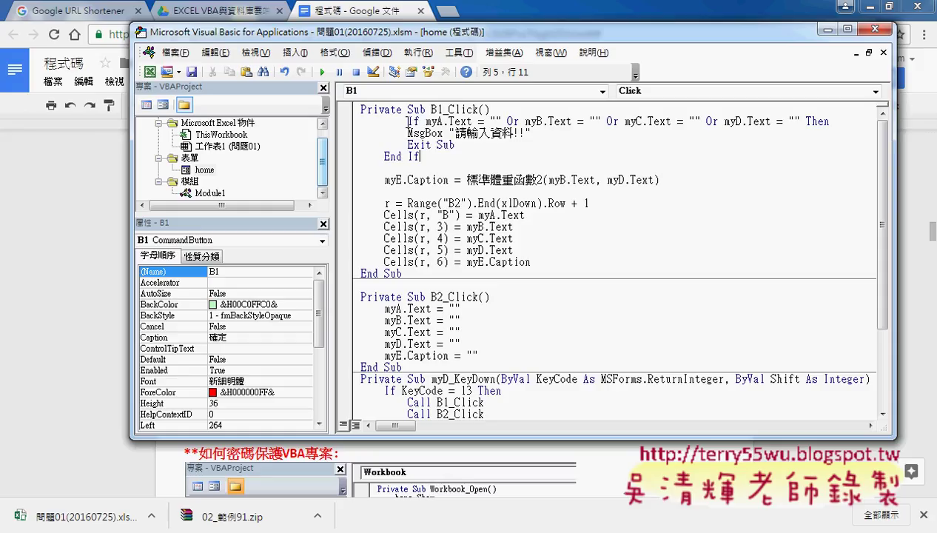
pyautogui.click(408, 121)
pyautogui.hotkey('shift', 'Tab')
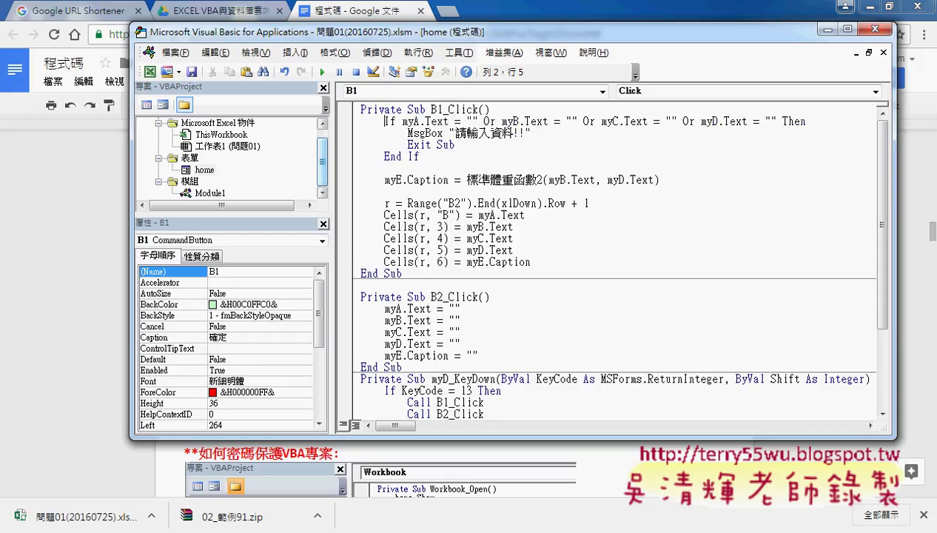
# Step: Add an indented comment line above the pasted check and select the first Or in its condition
pyautogui.click(218, 495)
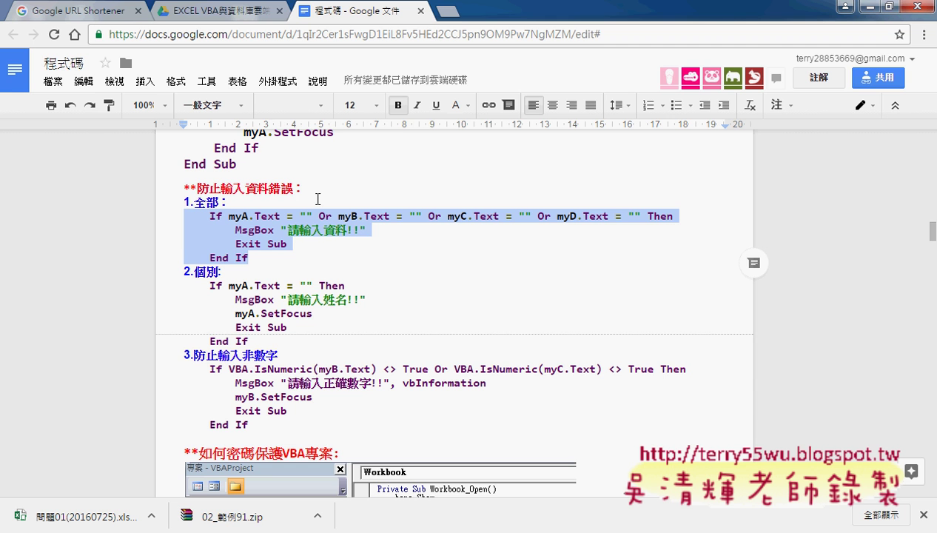
pyautogui.click(873, 13)
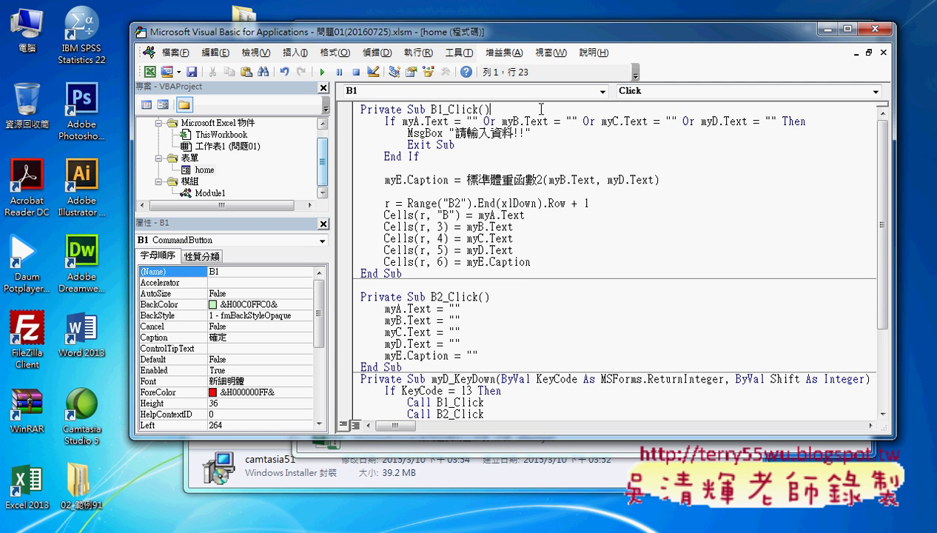
pyautogui.press('Return')
pyautogui.press('Tab')
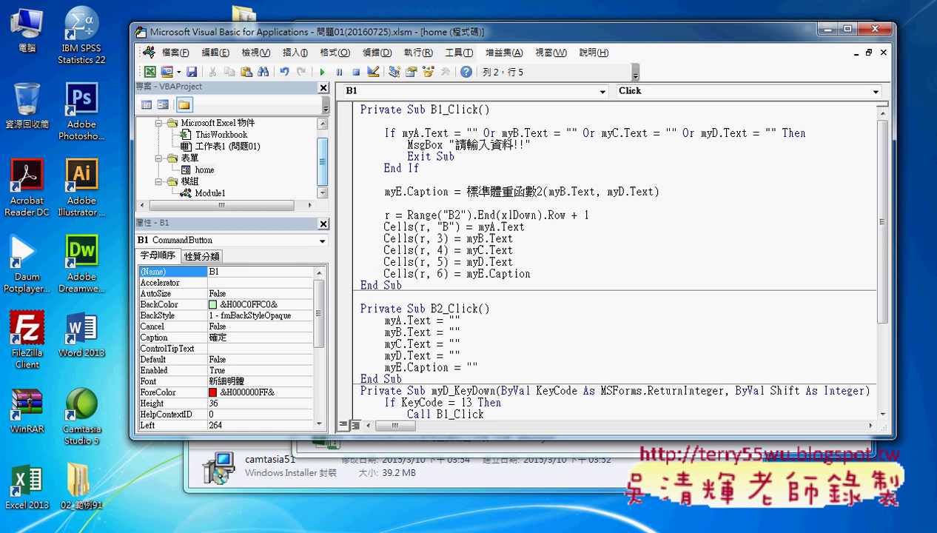
pyautogui.write("'")
pyautogui.click(425, 132)
pyautogui.doubleClick(485, 131)
# Step: Open the 標準體重計算 form, submit it empty twice, and dismiss each 請輸入資料!! warning
pyautogui.click(875, 30)
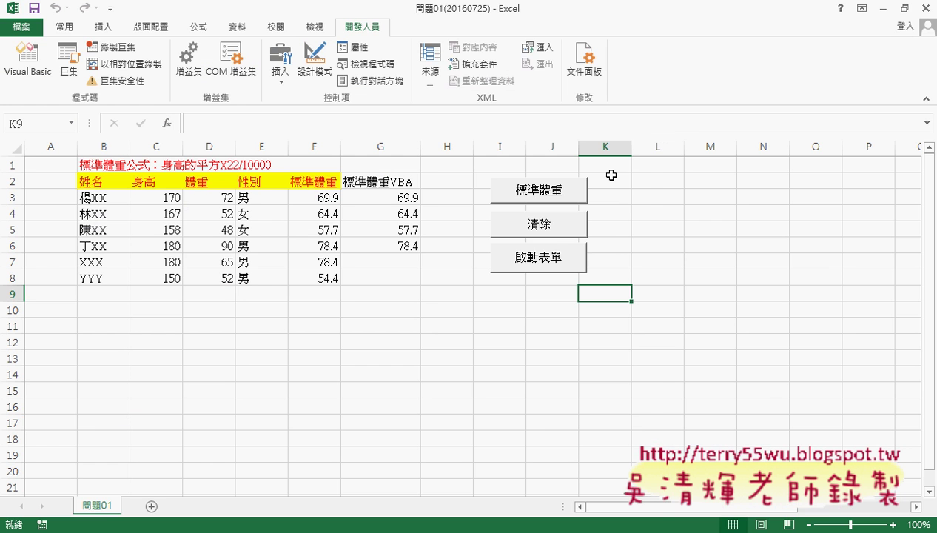
pyautogui.click(552, 253)
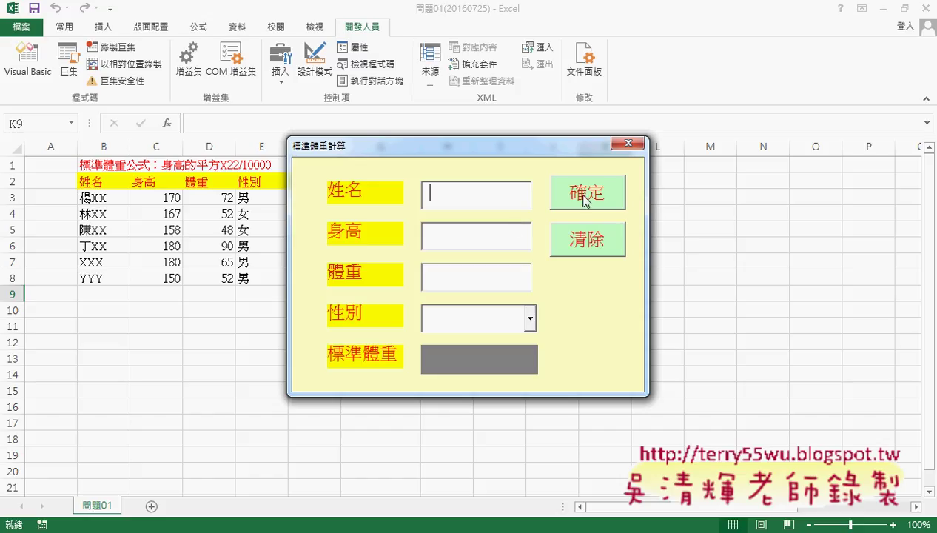
pyautogui.click(586, 195)
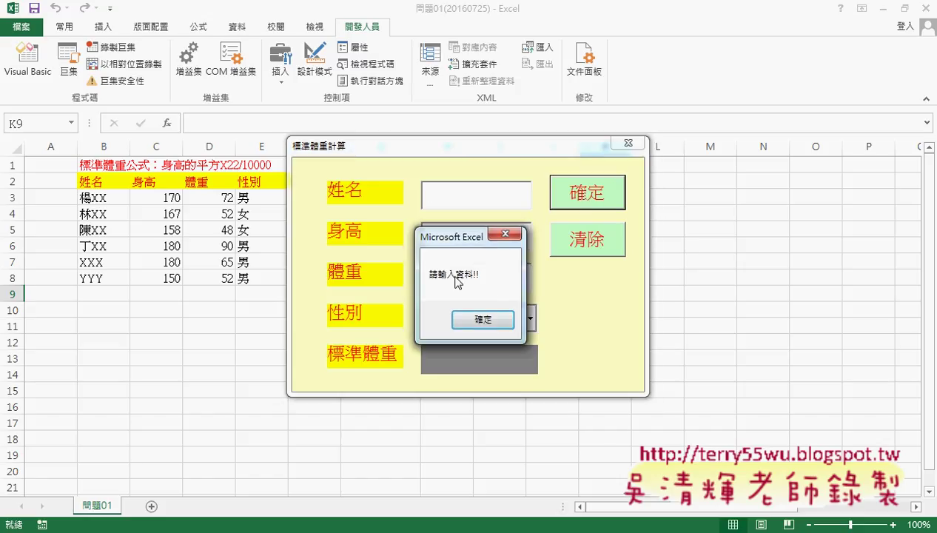
pyautogui.moveTo(466, 237); pyautogui.dragTo(735, 202)
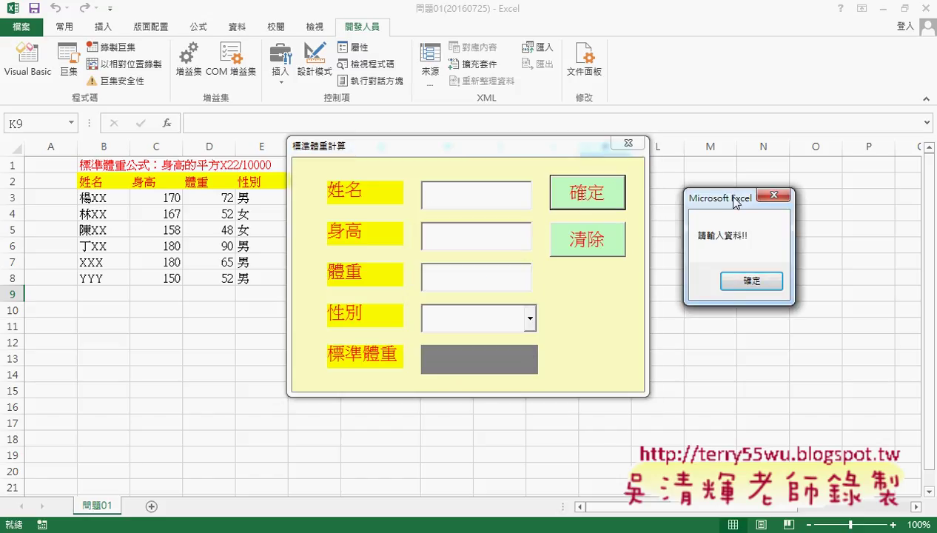
pyautogui.click(749, 283)
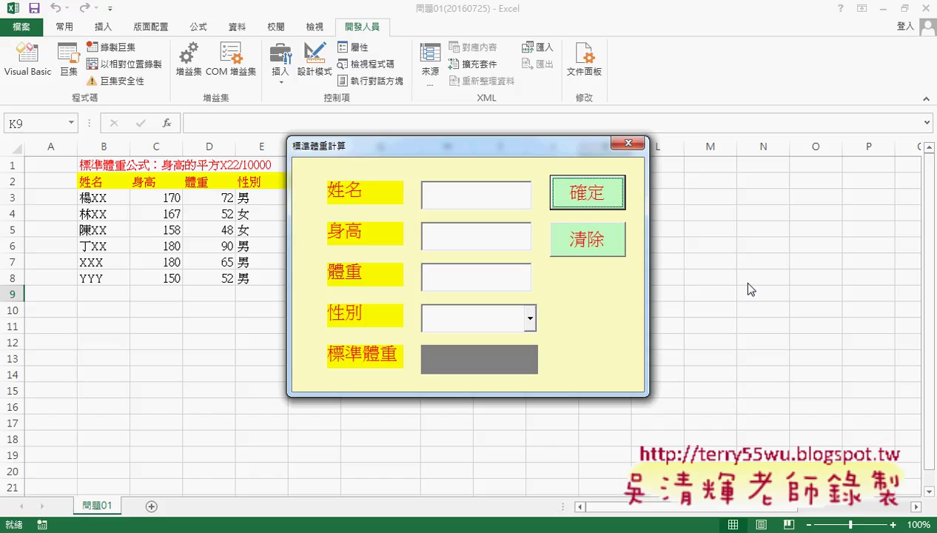
pyautogui.click(568, 209)
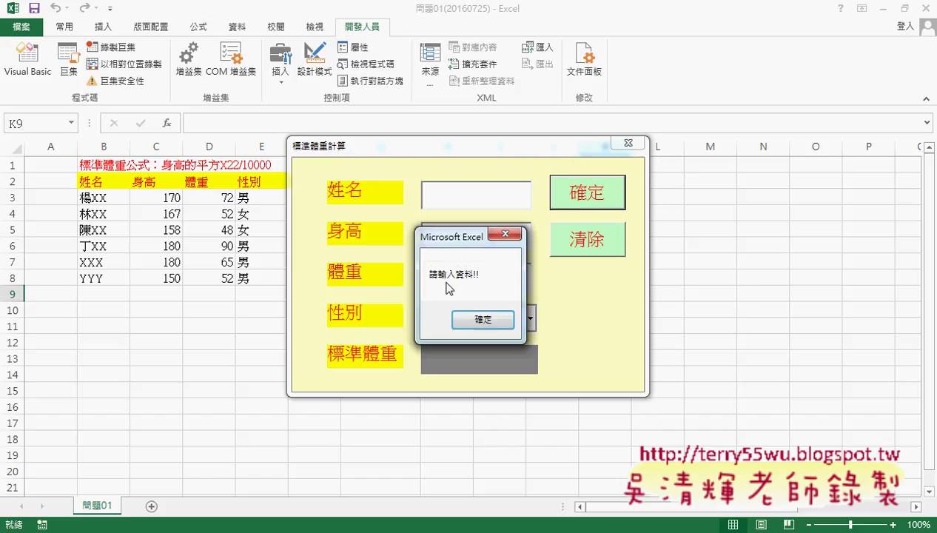
pyautogui.click(474, 317)
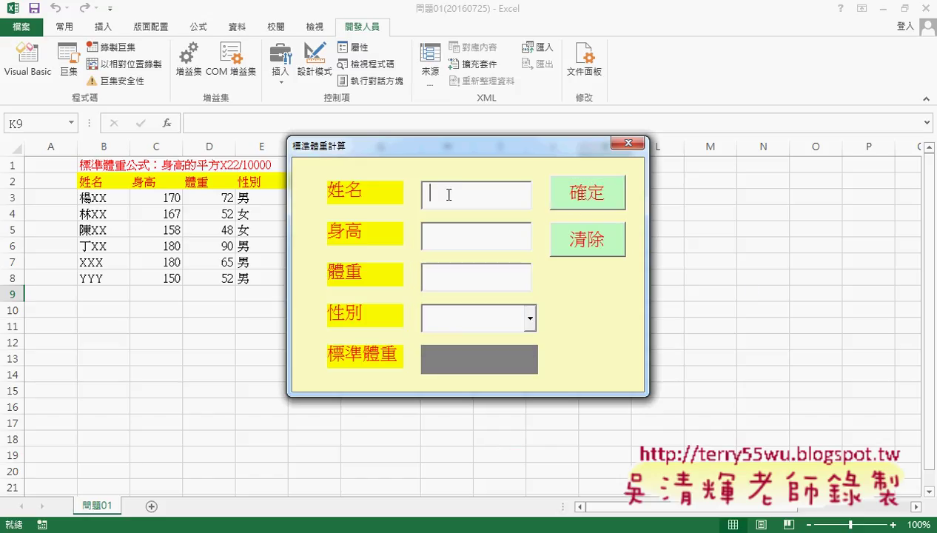
# Step: Enter name ZZZ and height 156, submit without a weight, and dismiss the warning
pyautogui.write('ZZZ')
pyautogui.click(476, 236)
pyautogui.write('156')
pyautogui.click(568, 194)
pyautogui.click(453, 320)
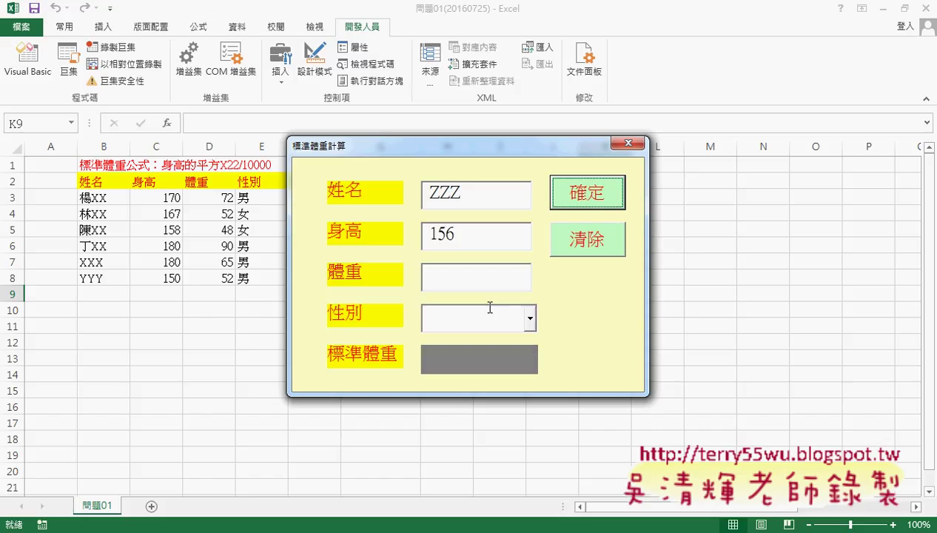
# Step: Add weight 52, submit with gender blank, dismiss 請輸入資料!!, close the form and open Visual Basic
pyautogui.click(450, 280)
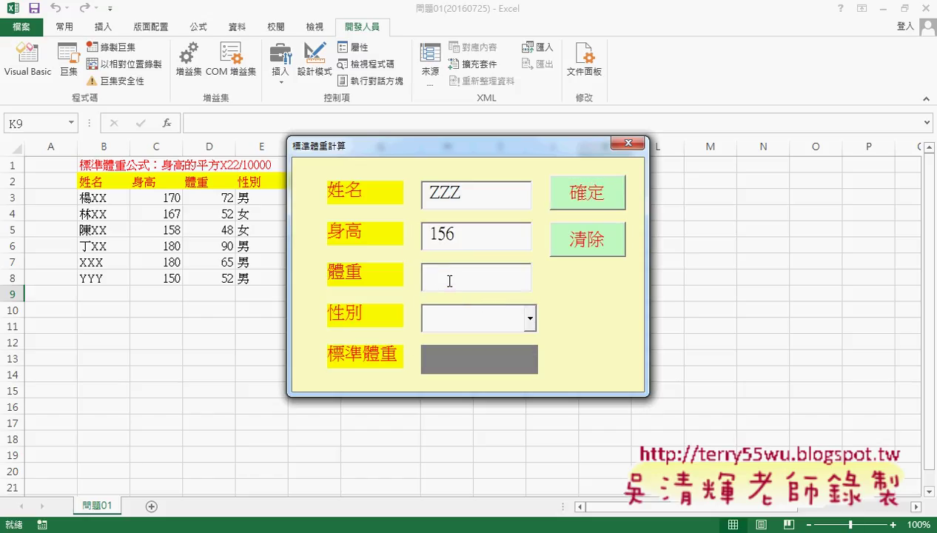
pyautogui.write('52')
pyautogui.click(529, 319)
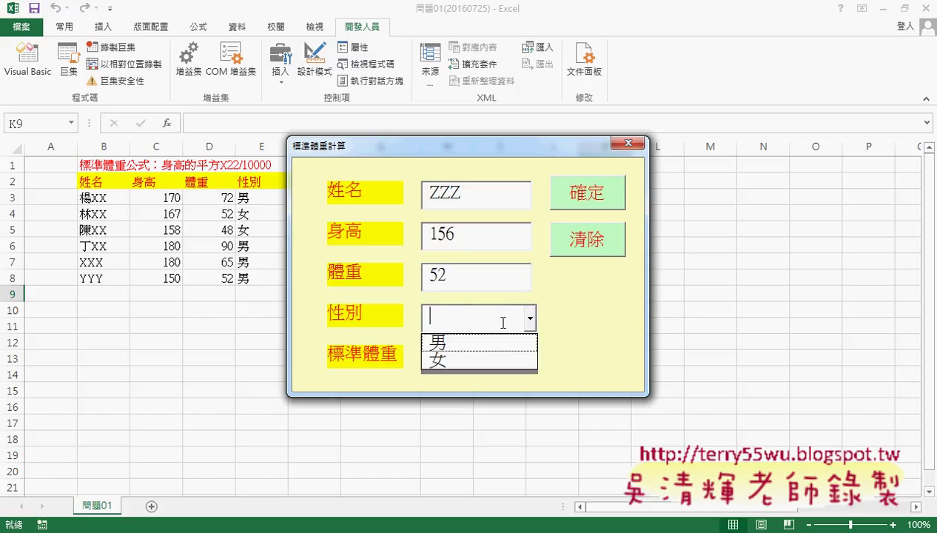
pyautogui.click(605, 194)
pyautogui.click(605, 194)
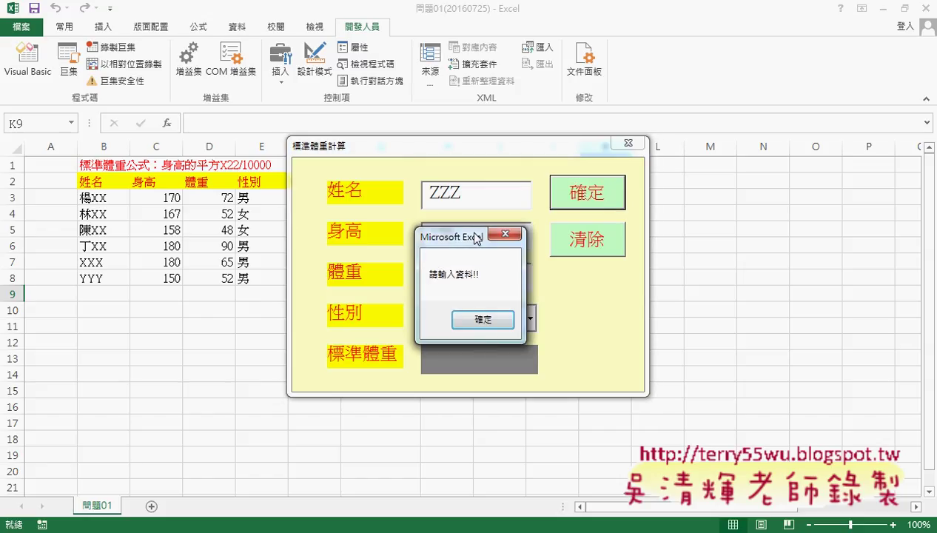
pyautogui.moveTo(476, 239); pyautogui.dragTo(604, 228)
pyautogui.click(612, 311)
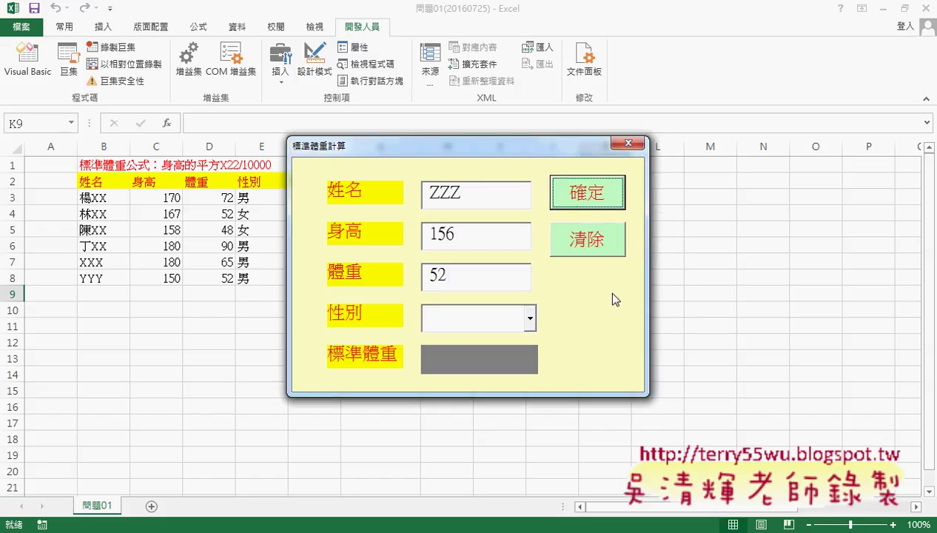
pyautogui.click(628, 143)
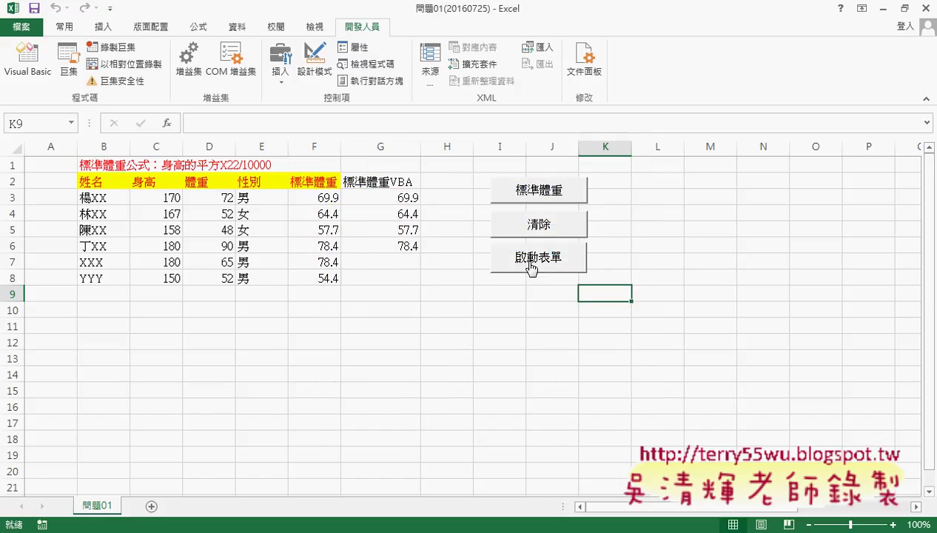
pyautogui.click(27, 61)
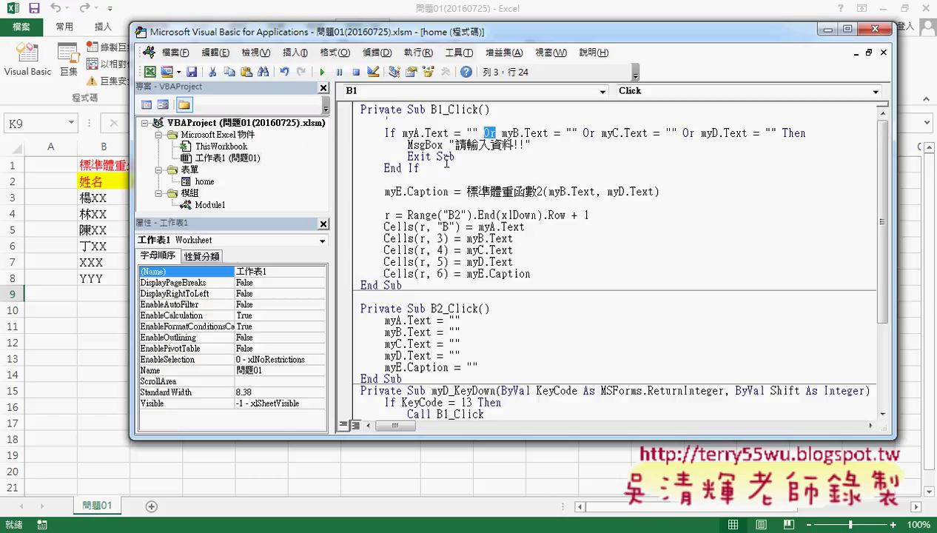
# Step: Select the all-fields check in VBA and copy the 2.個別 name-only If block from the notes
pyautogui.moveTo(447, 165); pyautogui.dragTo(358, 133)
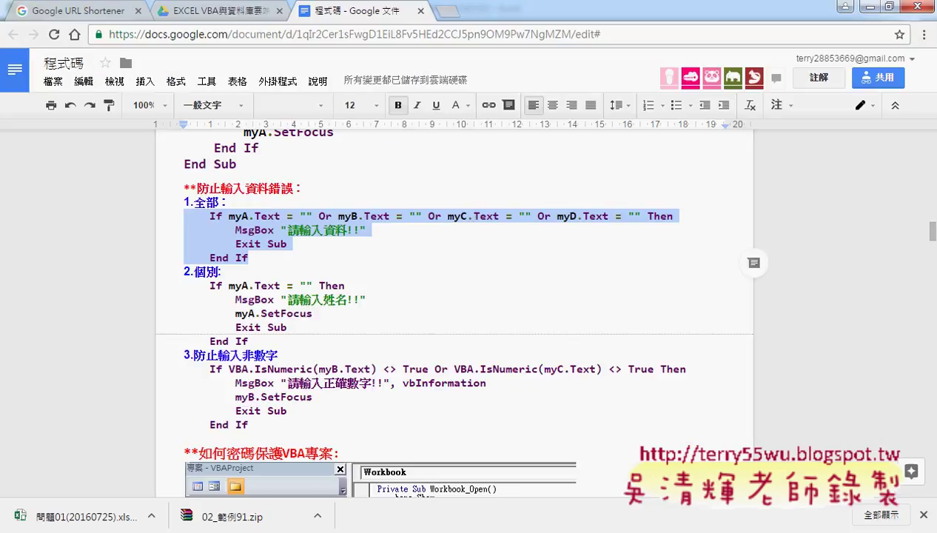
pyautogui.click(298, 494)
pyautogui.moveTo(260, 341); pyautogui.dragTo(171, 284)
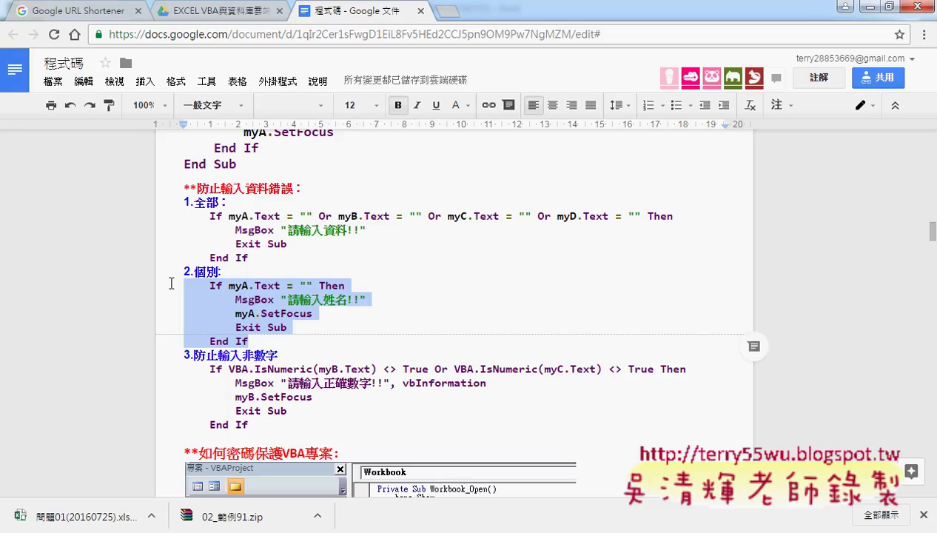
pyautogui.hotkey('alt', 'Tab')
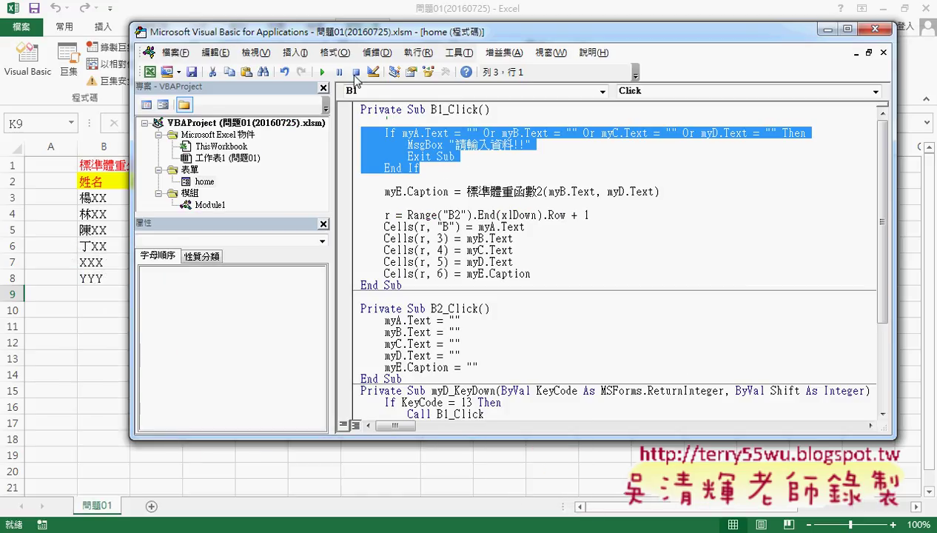
pyautogui.rightClick(348, 78)
# Step: Show and dock the Edit toolbar, then comment out the all-fields empty check
pyautogui.click(385, 133)
pyautogui.moveTo(237, 135); pyautogui.dragTo(296, 95)
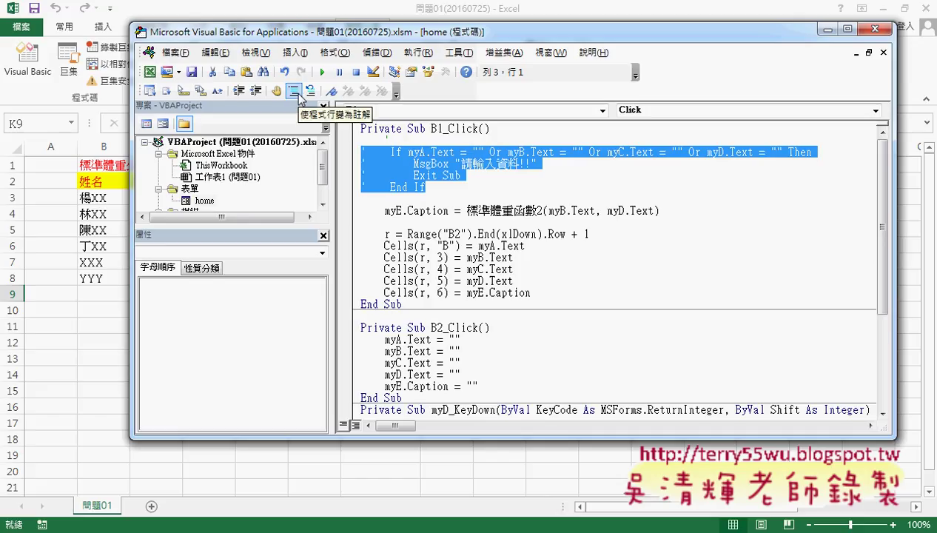
pyautogui.click(295, 91)
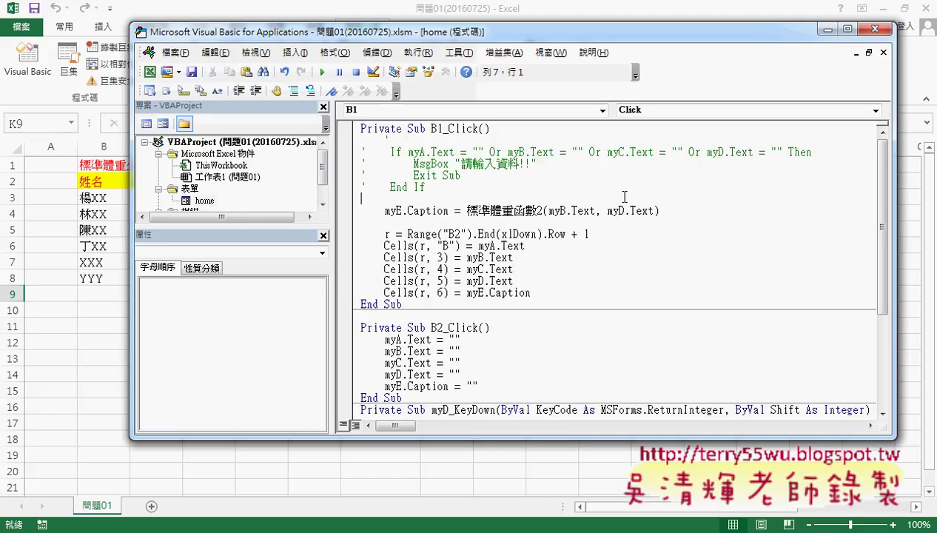
# Step: Paste the myA.Text name-only check warning 請輸入姓名!! below it and run the form
pyautogui.write('If myA.Text = "" Then         MsgBox "請輸入姓名!!"         myA.SetFocus         Exit Sub     End If')
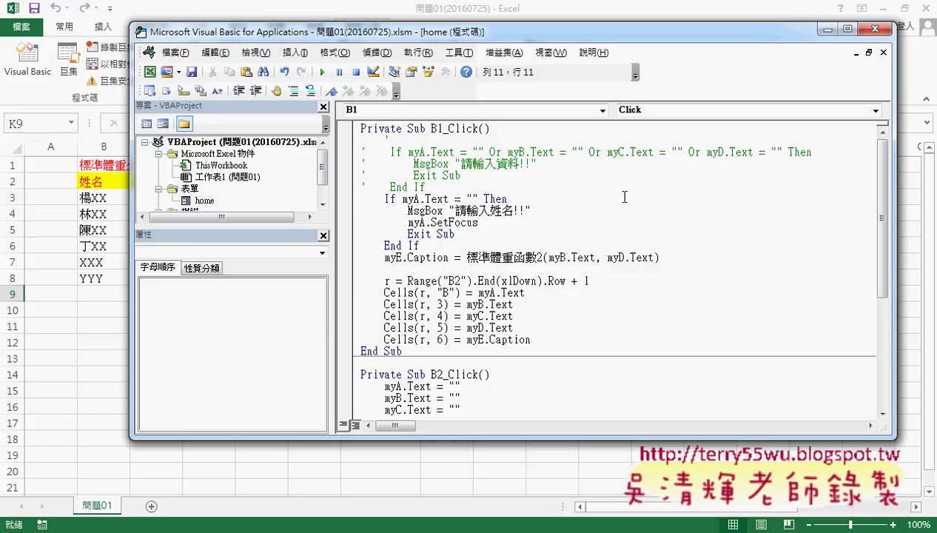
pyautogui.moveTo(432, 251); pyautogui.dragTo(357, 245)
pyautogui.click(440, 245)
pyautogui.moveTo(419, 245); pyautogui.dragTo(357, 196)
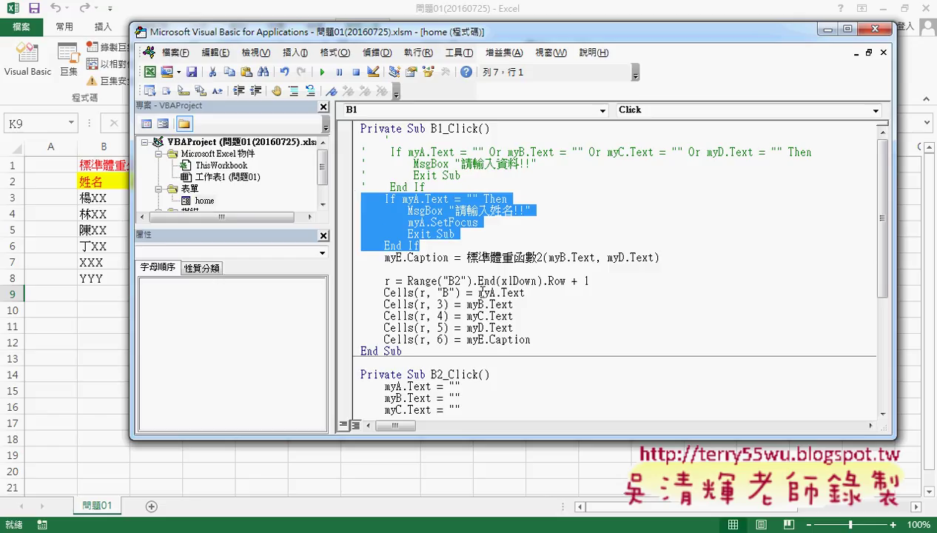
pyautogui.click(322, 72)
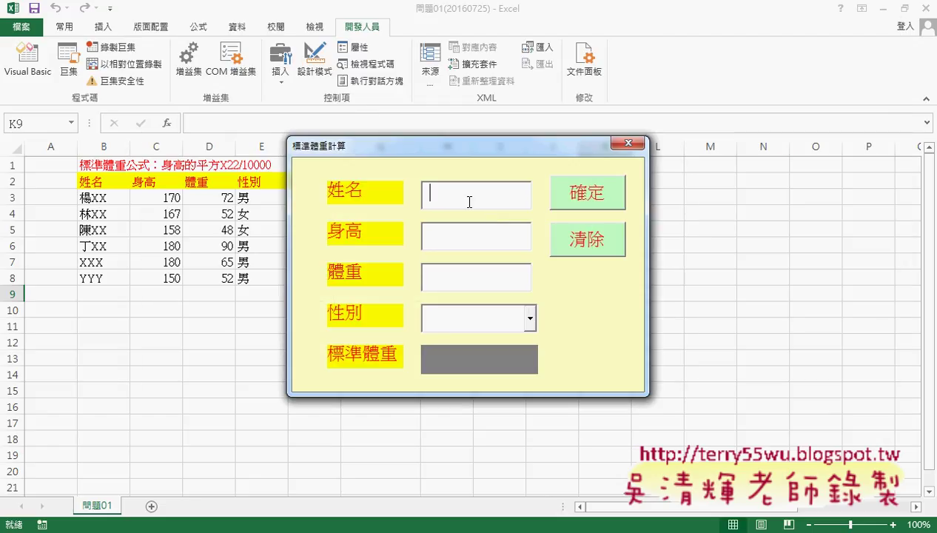
# Step: Submit with an empty name to get 請輸入姓名!!, then rerun the form with name ZZZ and height AAA
pyautogui.click(582, 195)
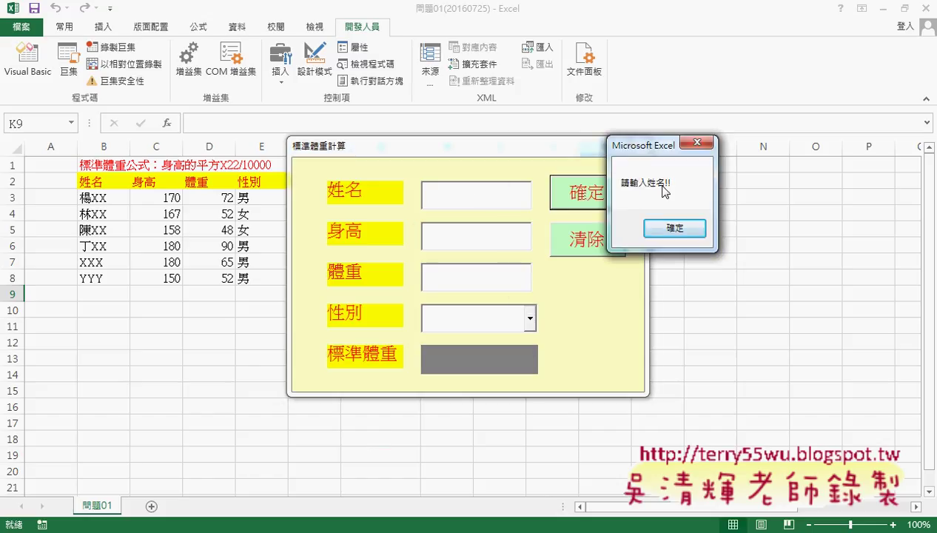
pyautogui.click(675, 228)
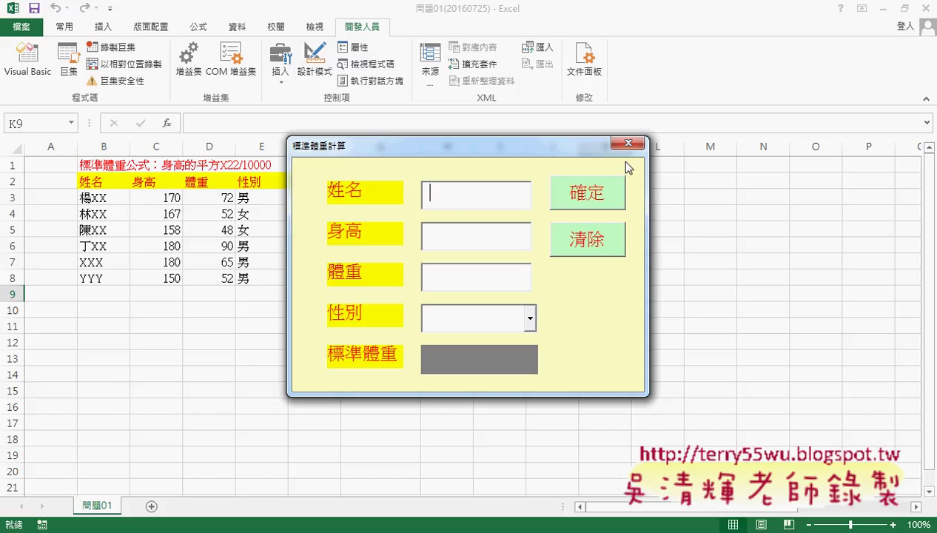
pyautogui.click(624, 142)
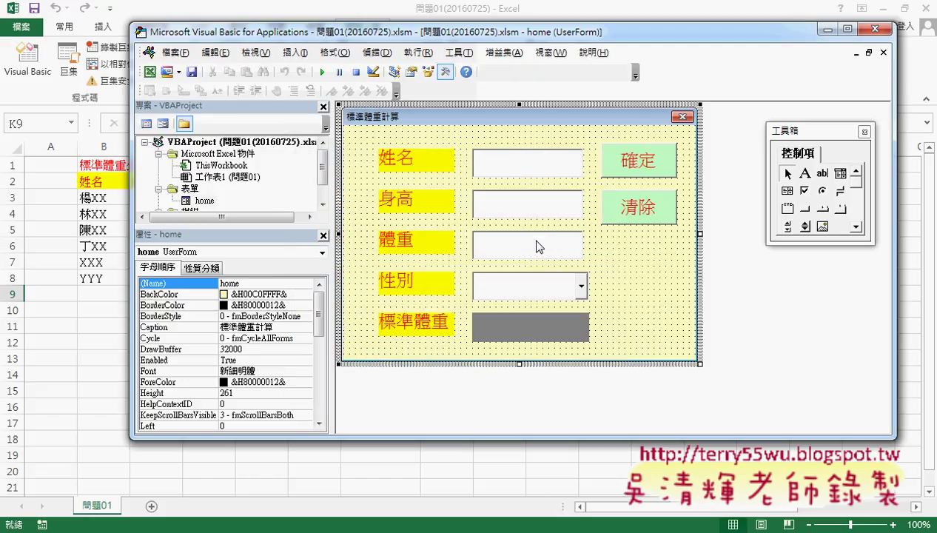
pyautogui.click(322, 72)
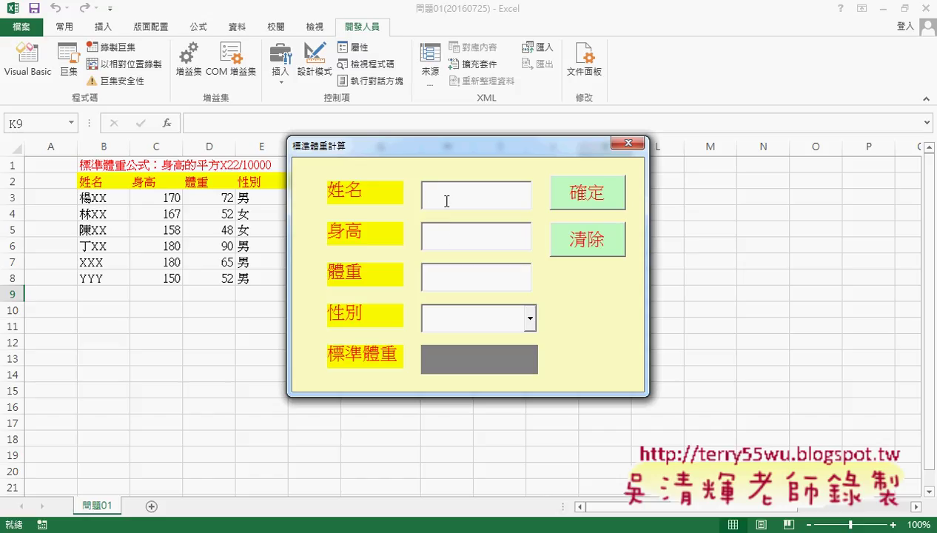
pyautogui.write('ZZZ')
pyautogui.click(444, 236)
pyautogui.write('AAA')
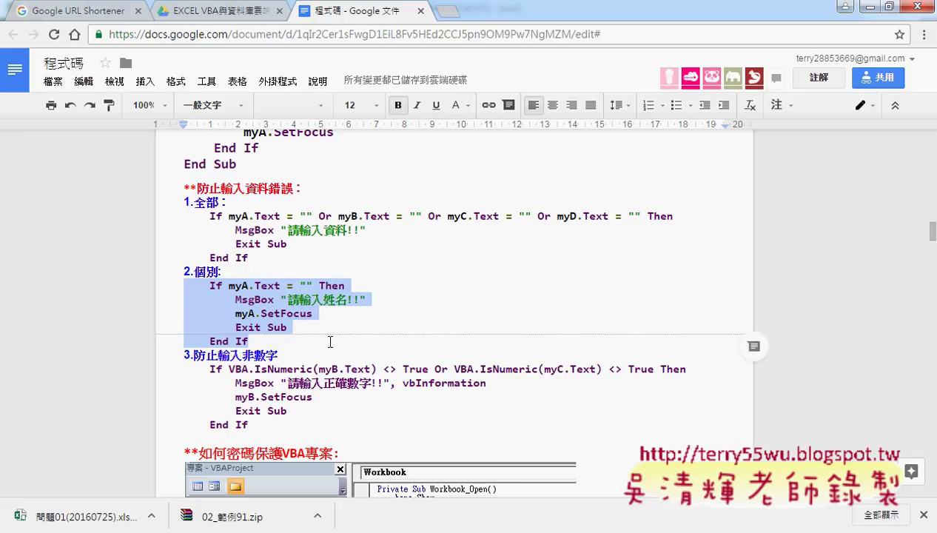
# Step: Select the IsNumeric If…End If block under 3.防止輸入非數字 that warns 請輸入正確數字!!
pyautogui.scroll(-2, 330, 341)
pyautogui.click(230, 210)
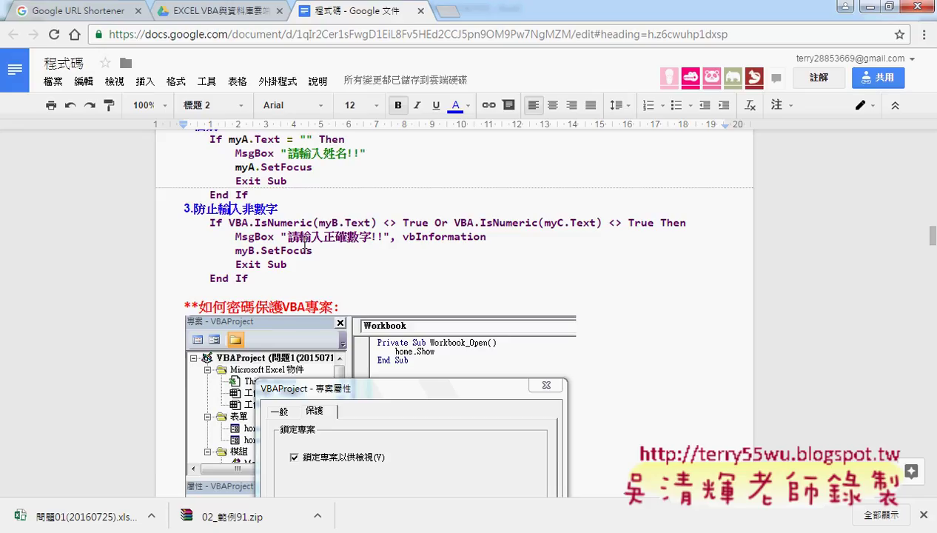
pyautogui.moveTo(250, 278); pyautogui.dragTo(180, 222)
pyautogui.hotkey('ctrl', 'c')
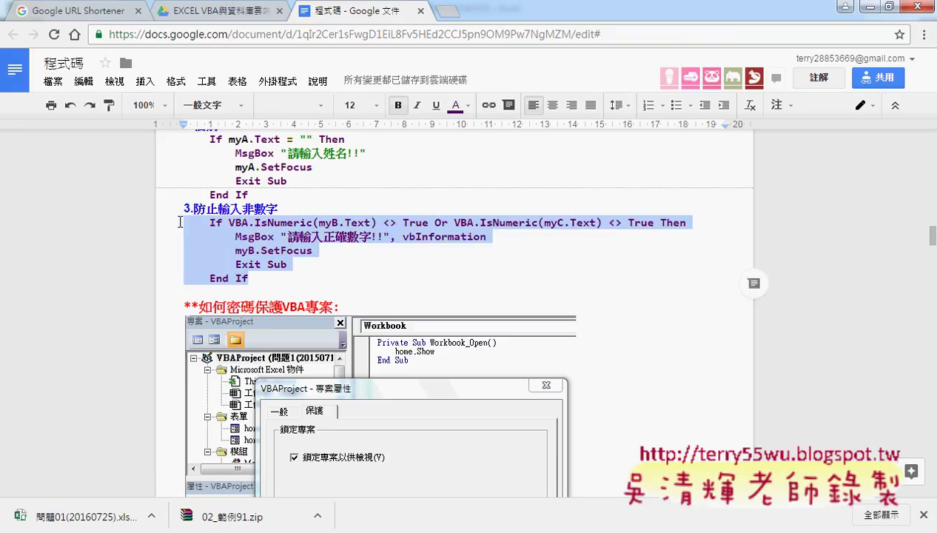
pyautogui.click(255, 224)
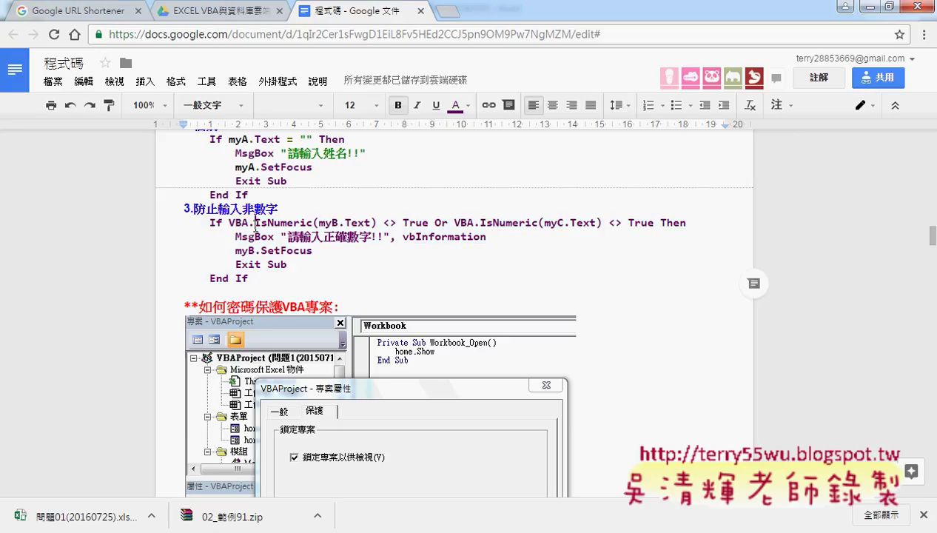
pyautogui.moveTo(255, 223)
pyautogui.mouseDown()
pyautogui.moveTo(318, 223)
pyautogui.moveTo(309, 226)
pyautogui.mouseUp()
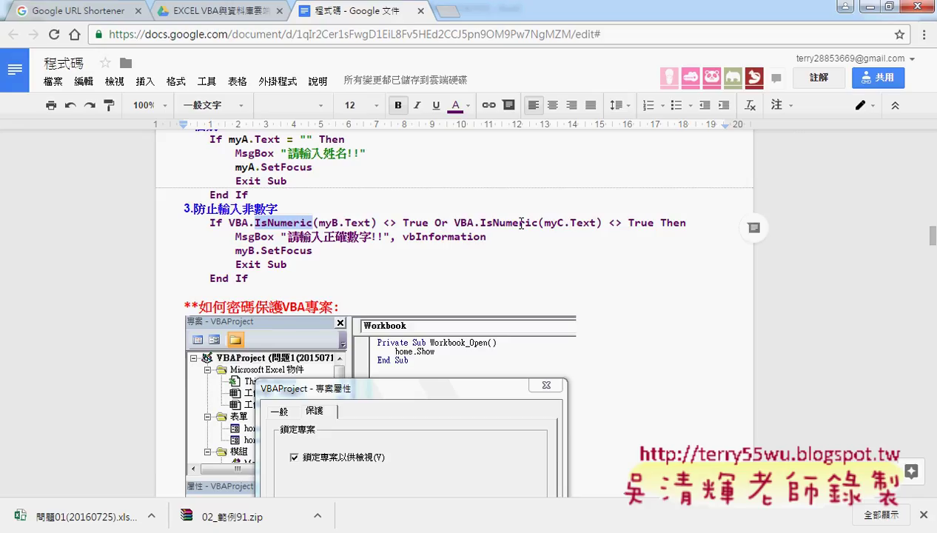
pyautogui.moveTo(251, 279); pyautogui.dragTo(175, 219)
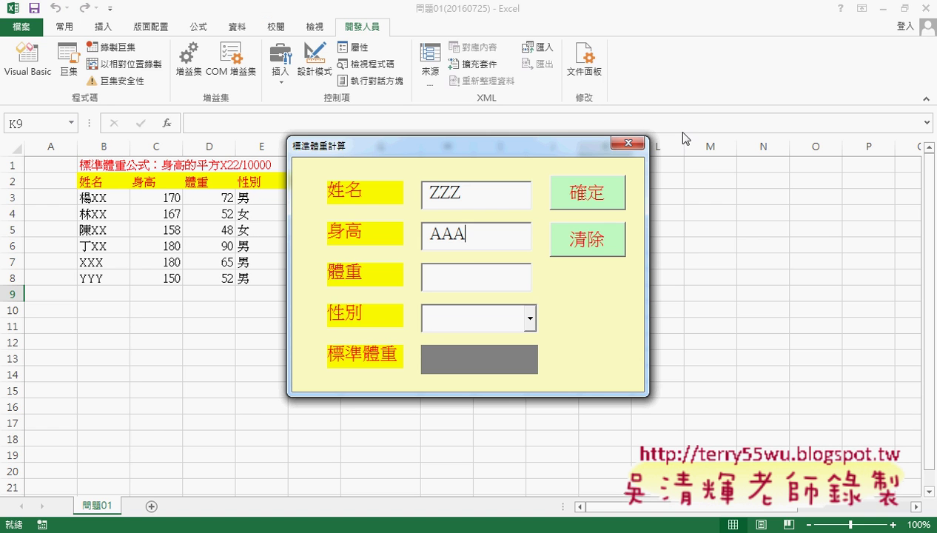
# Step: Return to the VBA editor and open the 確定 button's B1_Click code
pyautogui.click(845, 7)
pyautogui.hotkey('alt', 'F11')
pyautogui.click(635, 168)
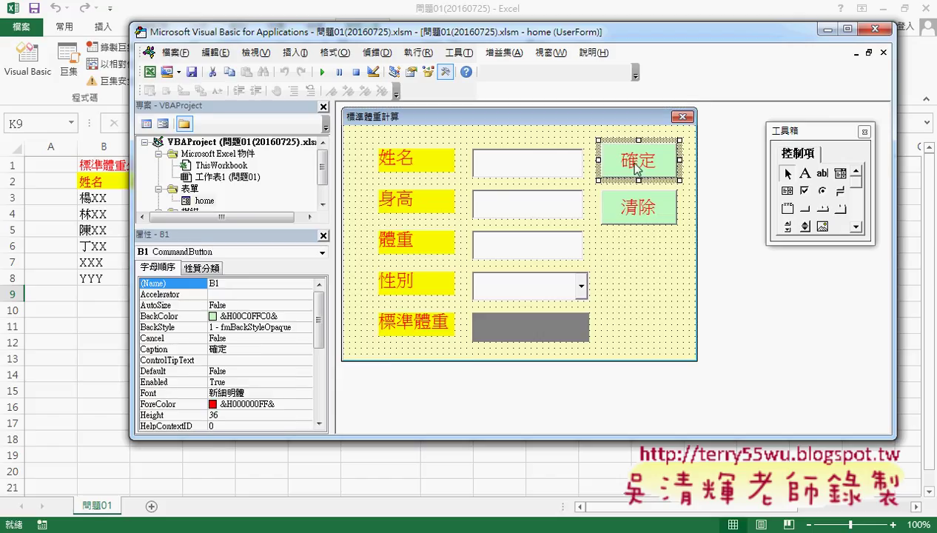
pyautogui.doubleClick(635, 168)
# Step: Paste the non-numeric check block after the empty-name check and align its indentation
pyautogui.moveTo(419, 245); pyautogui.dragTo(362, 211)
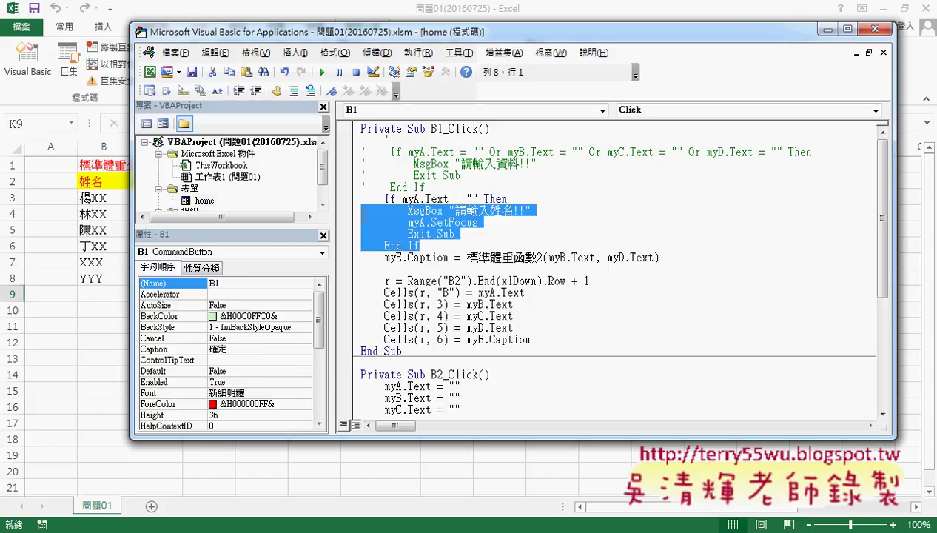
pyautogui.click(443, 246)
pyautogui.press('Return')
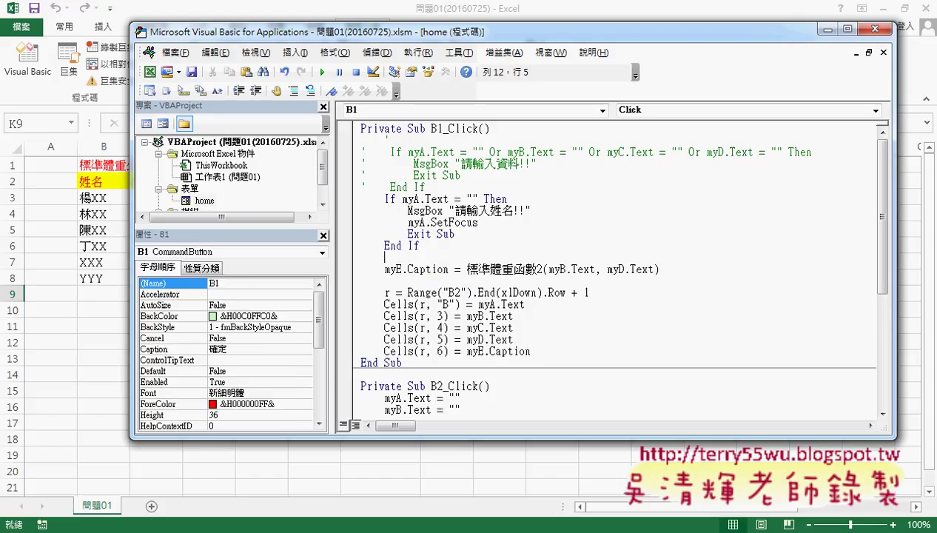
pyautogui.hotkey('ctrl', 'v')
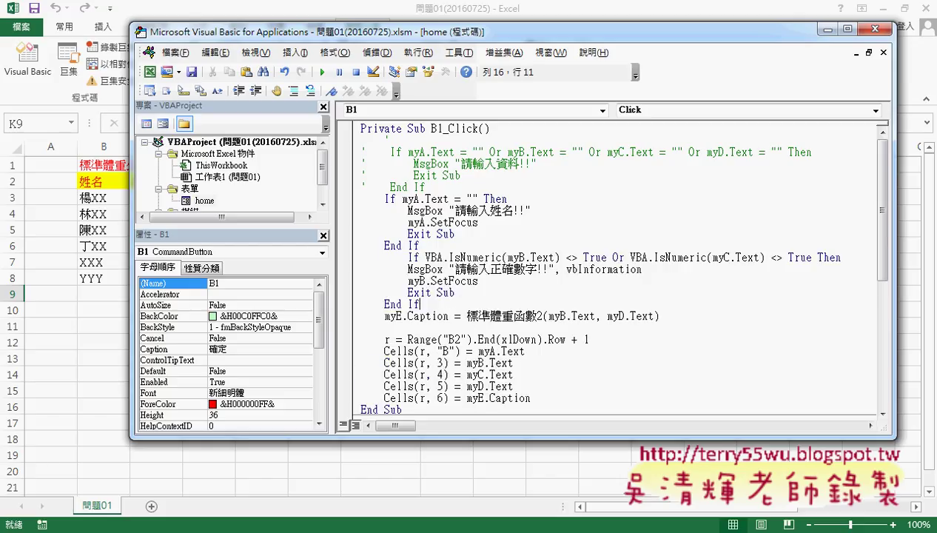
pyautogui.press('Up')
pyautogui.press('Up')
pyautogui.press('Up')
pyautogui.press('Up')
pyautogui.press('Left')
pyautogui.press('Left')
pyautogui.hotkey('shift', 'Tab')
pyautogui.press('Return')
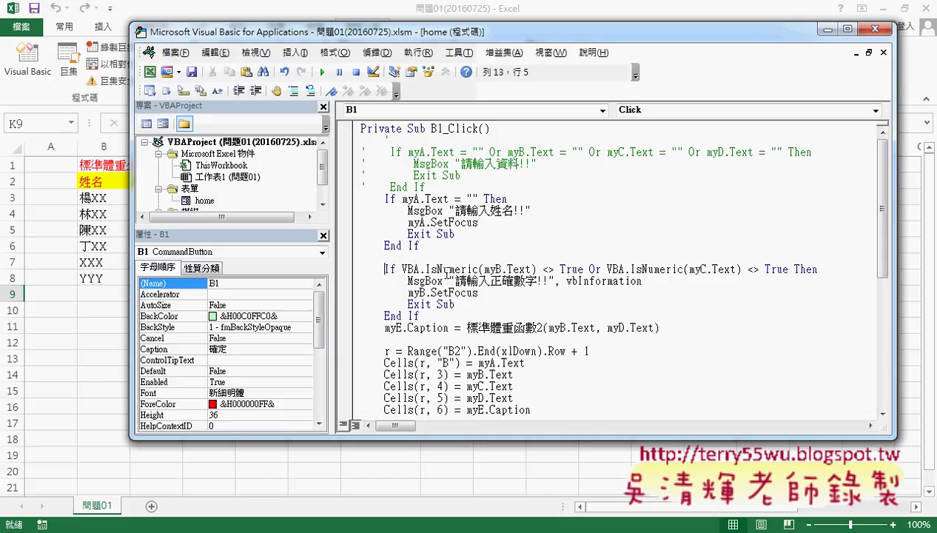
# Step: Delete .IsNumeric from the height test, leaving VBA (myB.Text)
pyautogui.click(418, 269)
pyautogui.moveTo(419, 269); pyautogui.dragTo(475, 269)
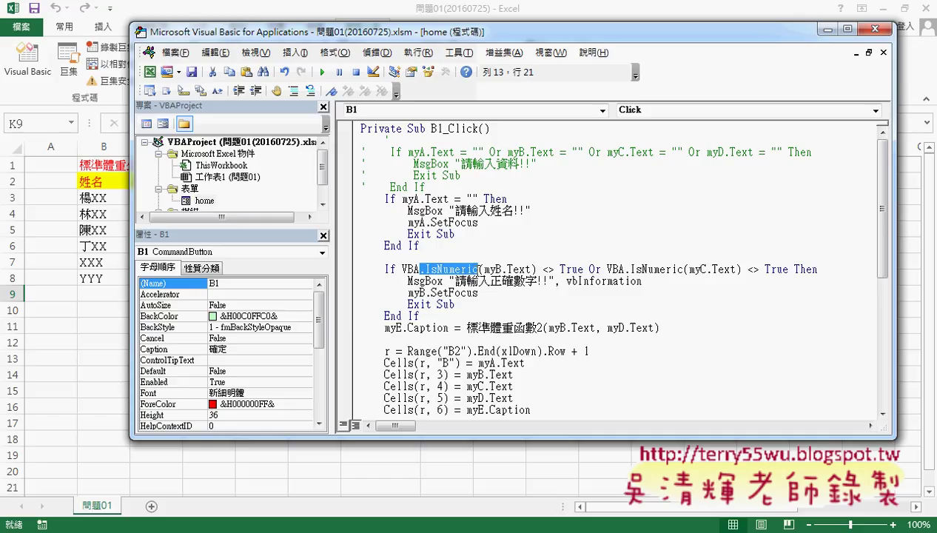
pyautogui.press('Delete')
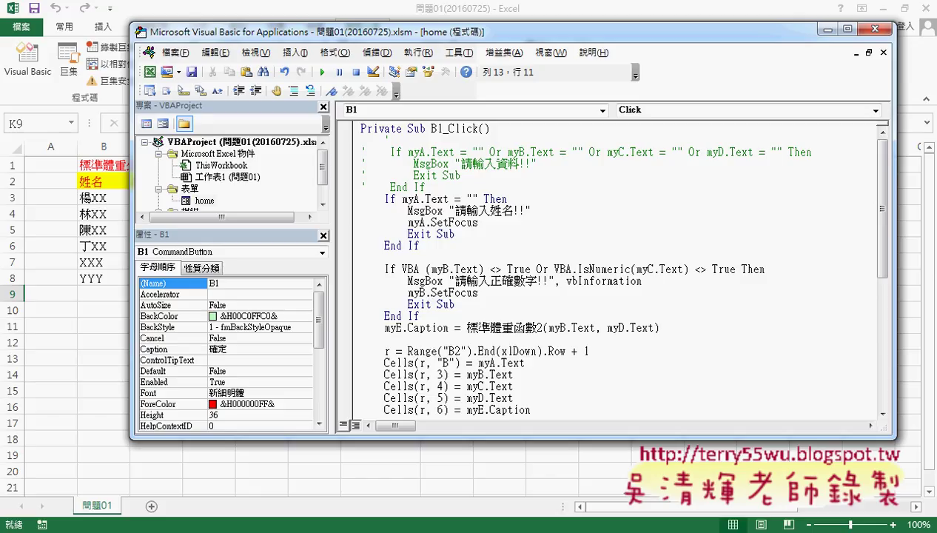
# Step: Retype the prefix as vba. and insert IsNumeric from the IntelliSense list before (myB.Text)
pyautogui.press('BackSpace')
pyautogui.press('BackSpace')
pyautogui.press('BackSpace')
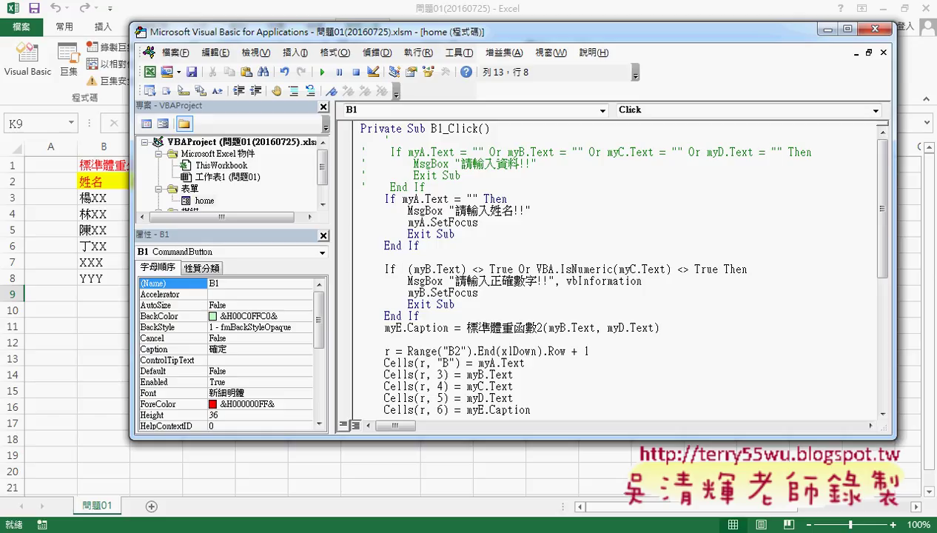
pyautogui.write('vba')
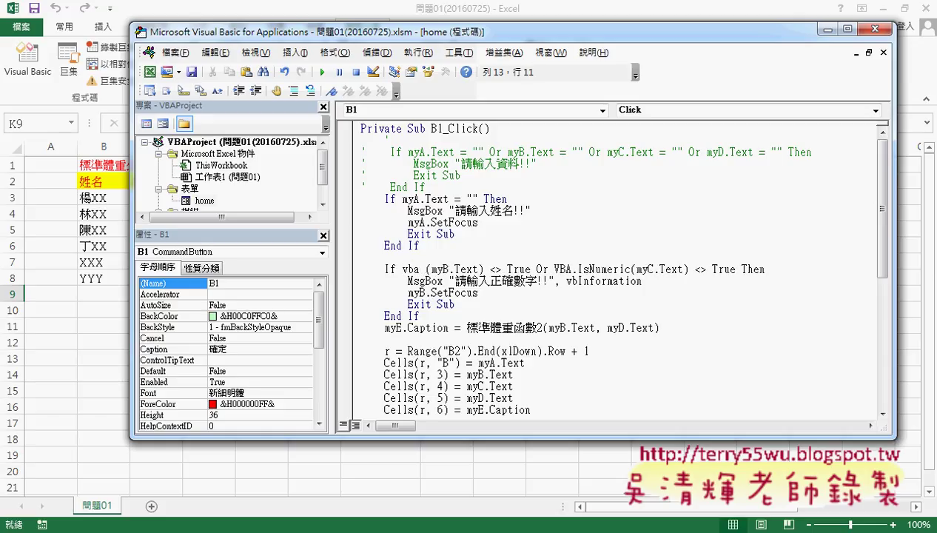
pyautogui.write('.')
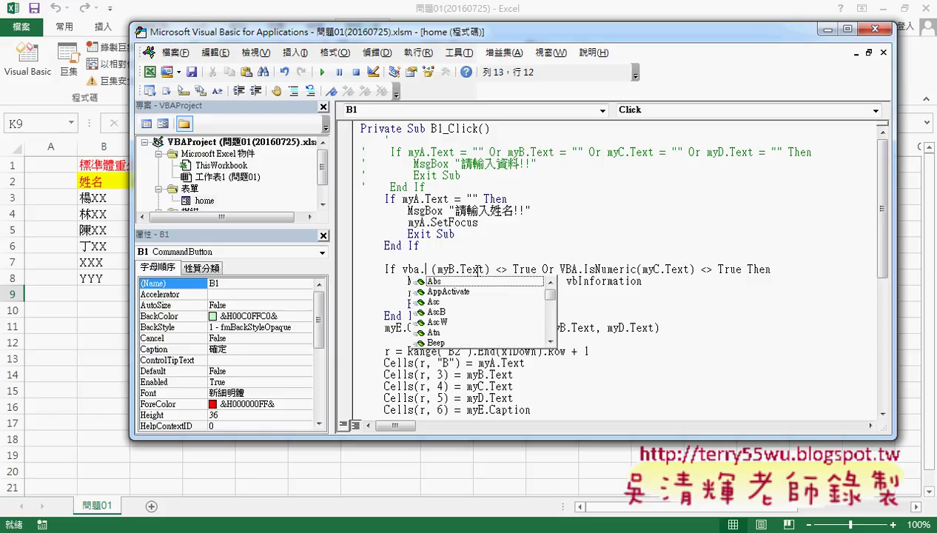
pyautogui.press('Down')
pyautogui.press('Down')
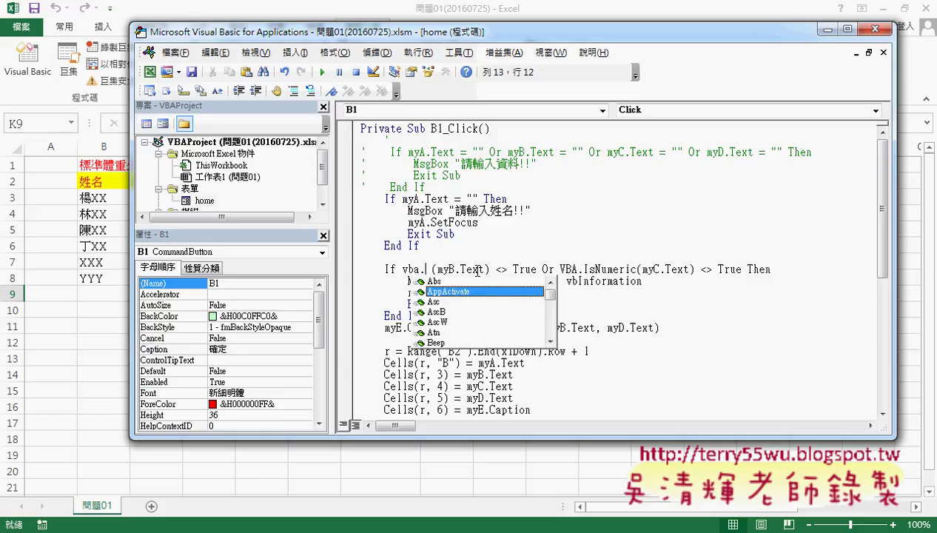
pyautogui.press('Down')
pyautogui.press('Down')
pyautogui.press('Down')
pyautogui.press('Down')
pyautogui.press('Down')
pyautogui.press('Down')
pyautogui.press('Down')
pyautogui.press('Down')
pyautogui.press('Down')
pyautogui.press('Down')
pyautogui.press('Down')
pyautogui.press('Down')
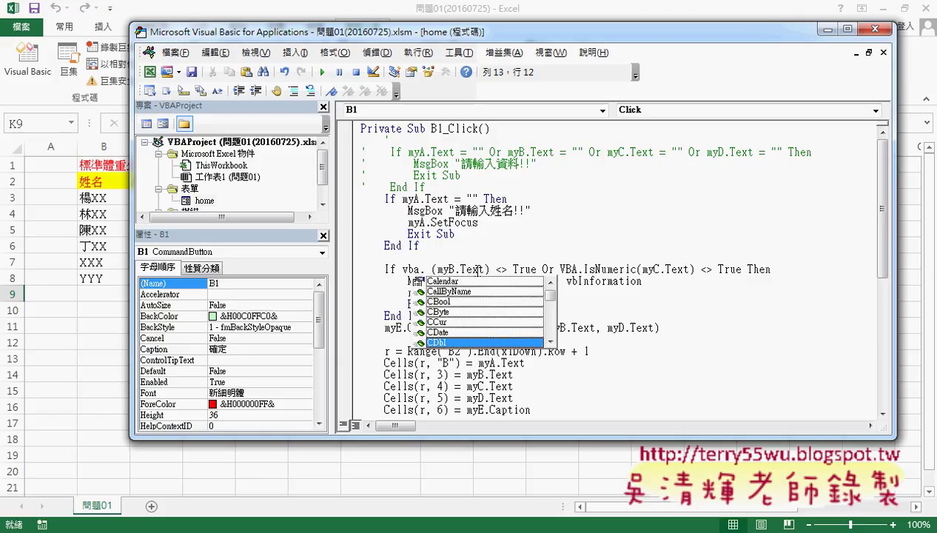
pyautogui.press('Down')
pyautogui.press('Down')
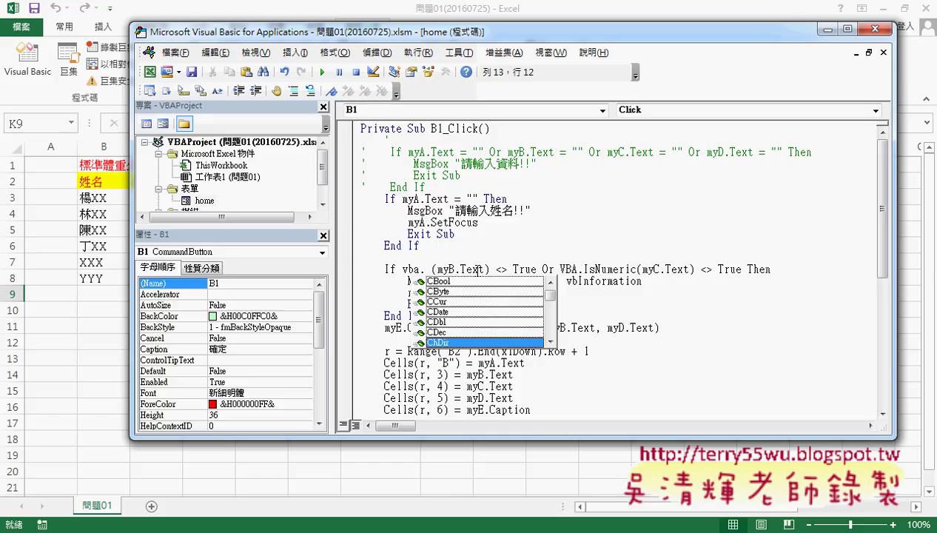
pyautogui.write('i')
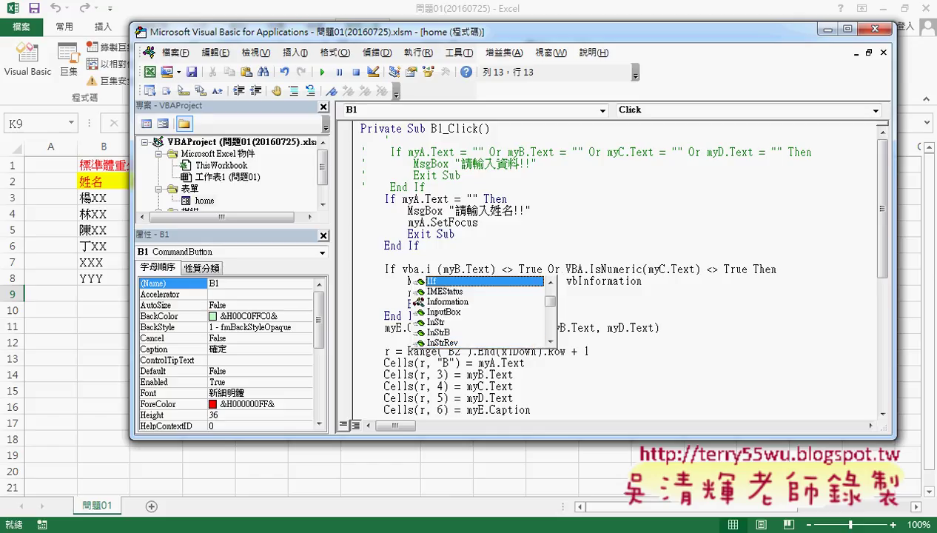
pyautogui.write('s')
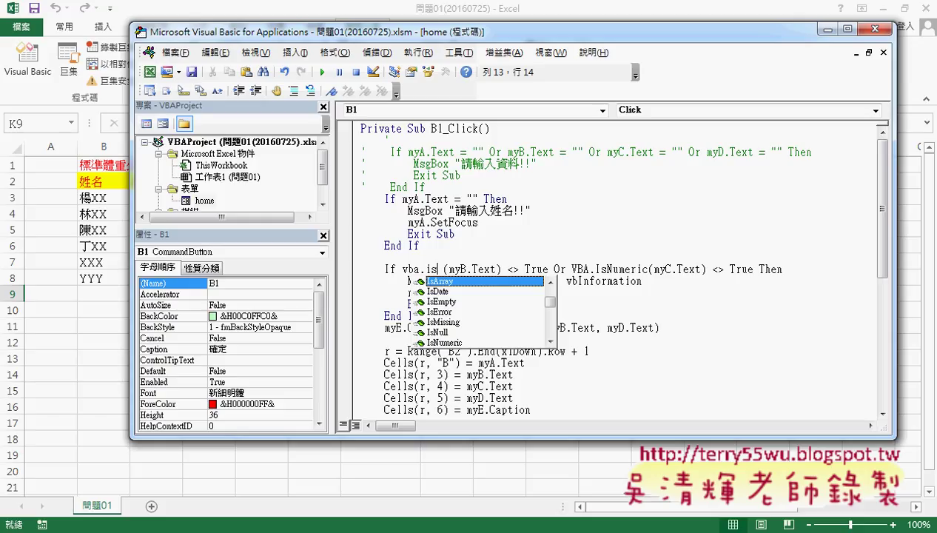
pyautogui.press('Down')
pyautogui.press('Down')
pyautogui.press('Down')
pyautogui.press('Down')
pyautogui.press('Down')
pyautogui.press('Down')
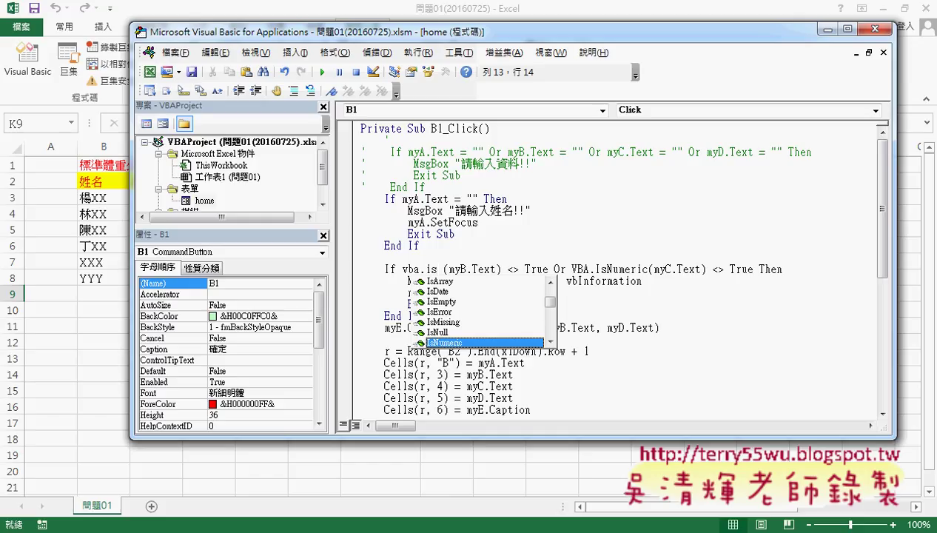
pyautogui.press('Down')
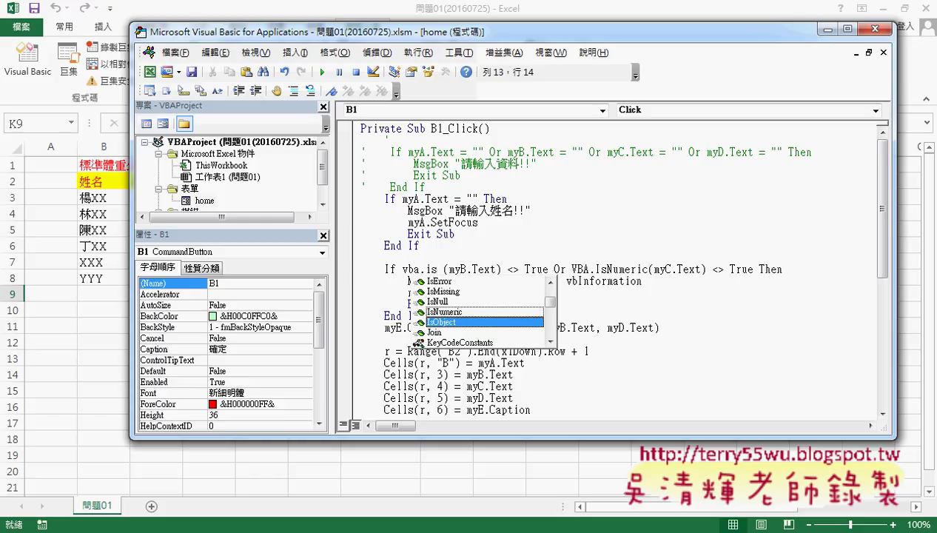
pyautogui.press('Up')
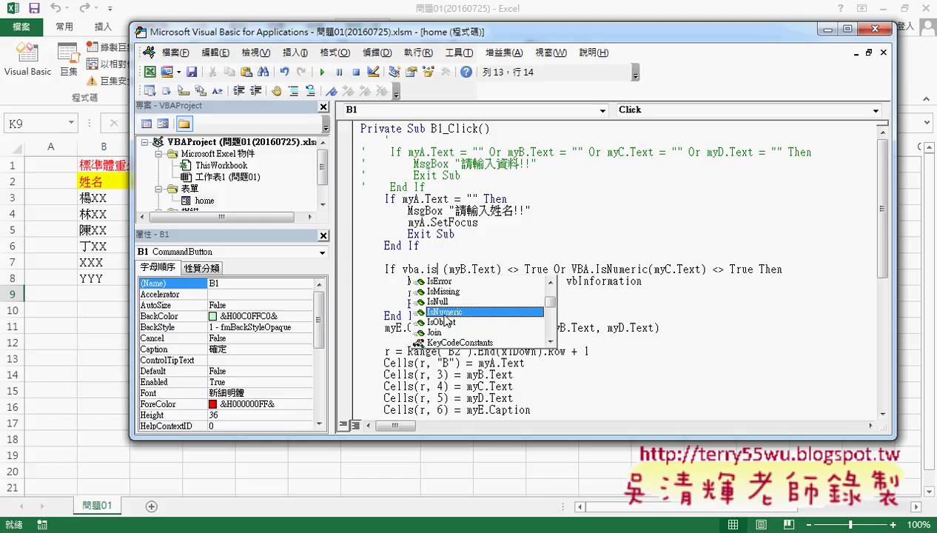
pyautogui.doubleClick(445, 314)
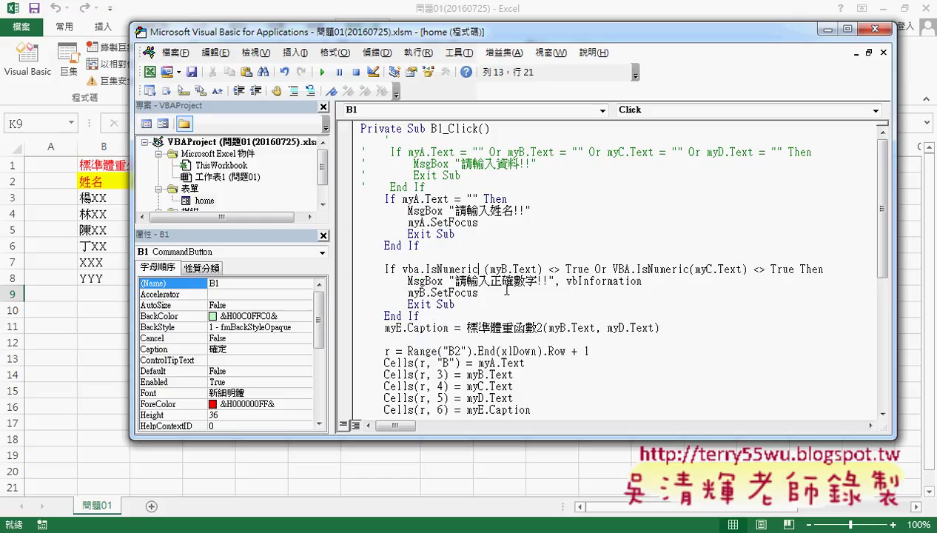
# Step: Remove the space before (myB.Text), then highlight the myB argument, height condition and Or
pyautogui.press('Delete')
pyautogui.press('Right')
pyautogui.hotkey('shift', 'Right')
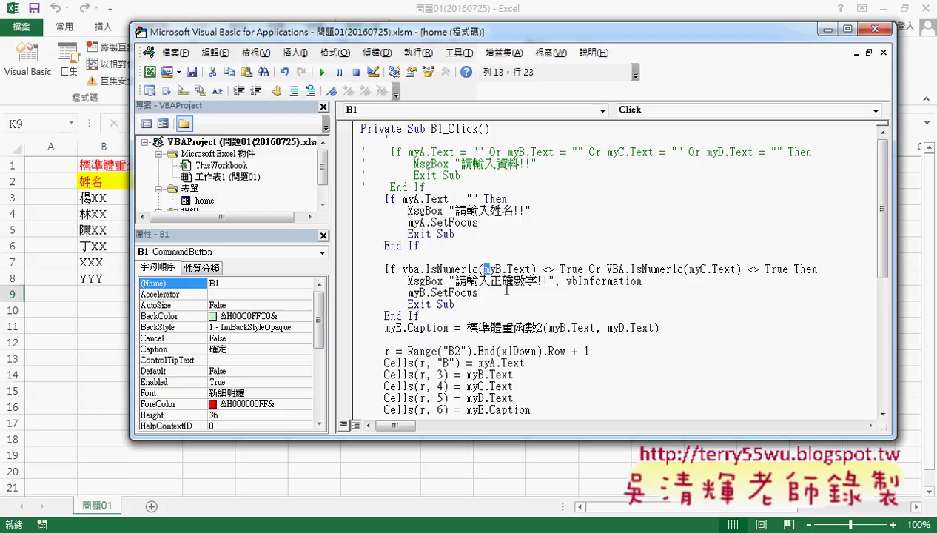
pyautogui.hotkey('shift', 'Right')
pyautogui.hotkey('shift', 'Right')
pyautogui.hotkey('shift', 'Right')
pyautogui.hotkey('shift', 'Right')
pyautogui.hotkey('shift', 'Right')
pyautogui.hotkey('shift', 'Right')
pyautogui.hotkey('shift', 'Right')
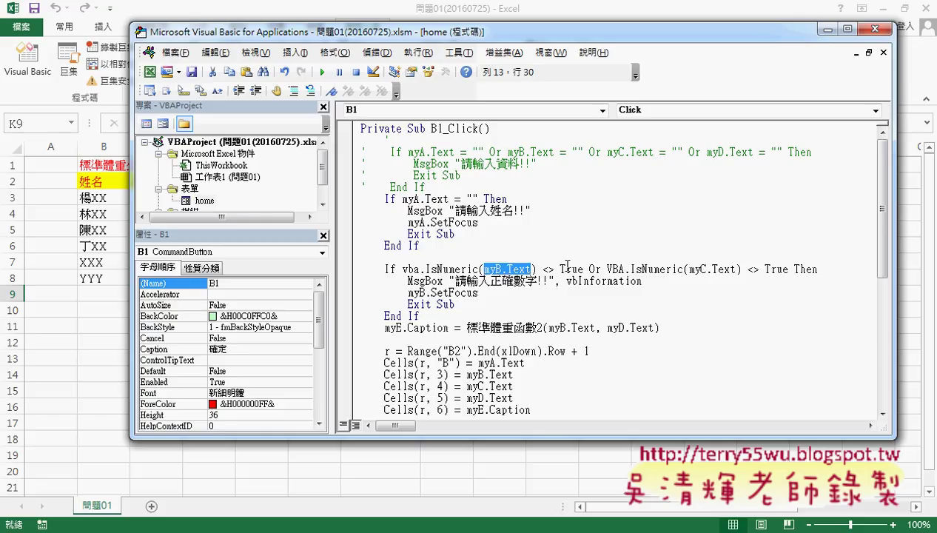
pyautogui.click(570, 270)
pyautogui.moveTo(582, 271); pyautogui.dragTo(403, 273)
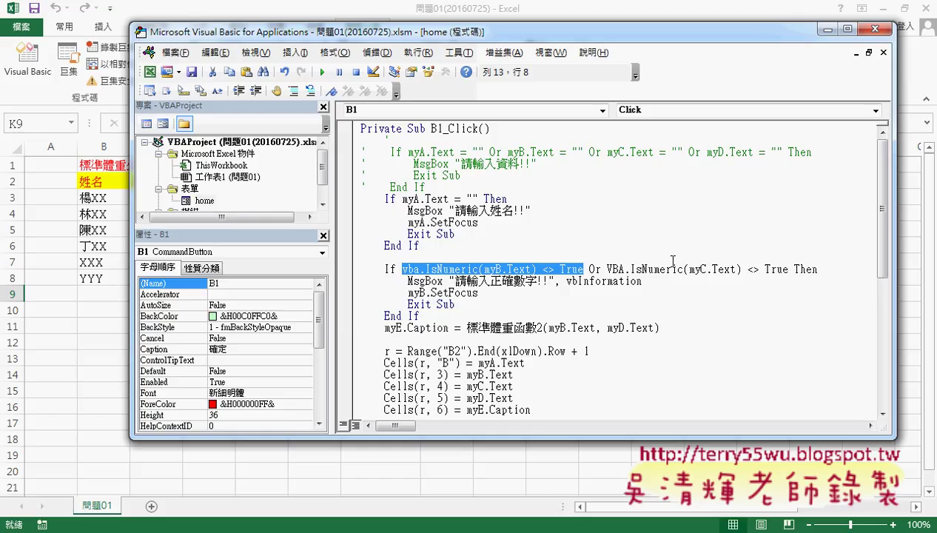
pyautogui.click(602, 269)
pyautogui.doubleClick(596, 268)
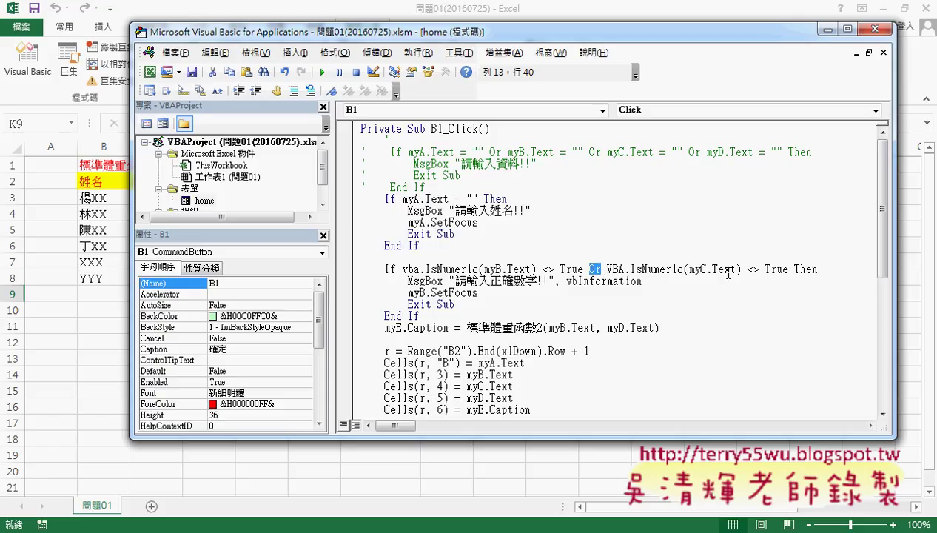
pyautogui.click(809, 268)
# Step: Replace the 請輸入正確數字!! MsgBox's style argument with vbInformation
pyautogui.click(553, 282)
pyautogui.moveTo(557, 282); pyautogui.dragTo(653, 282)
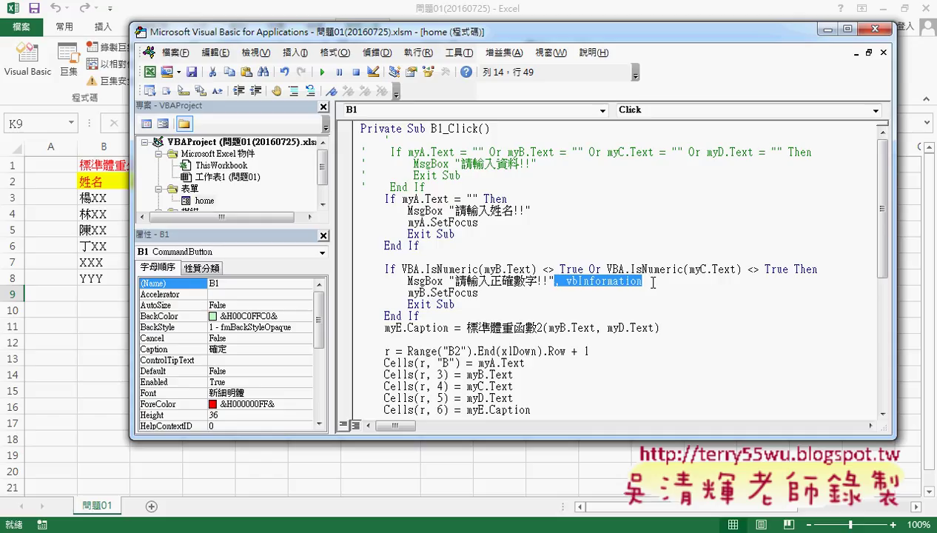
pyautogui.write(',')
pyautogui.press('Down')
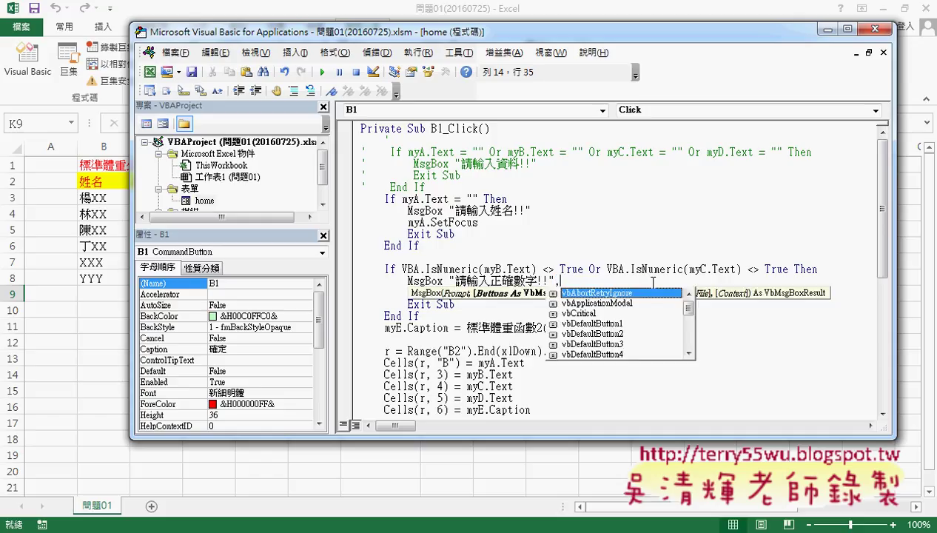
pyautogui.press('Down')
pyautogui.press('Down')
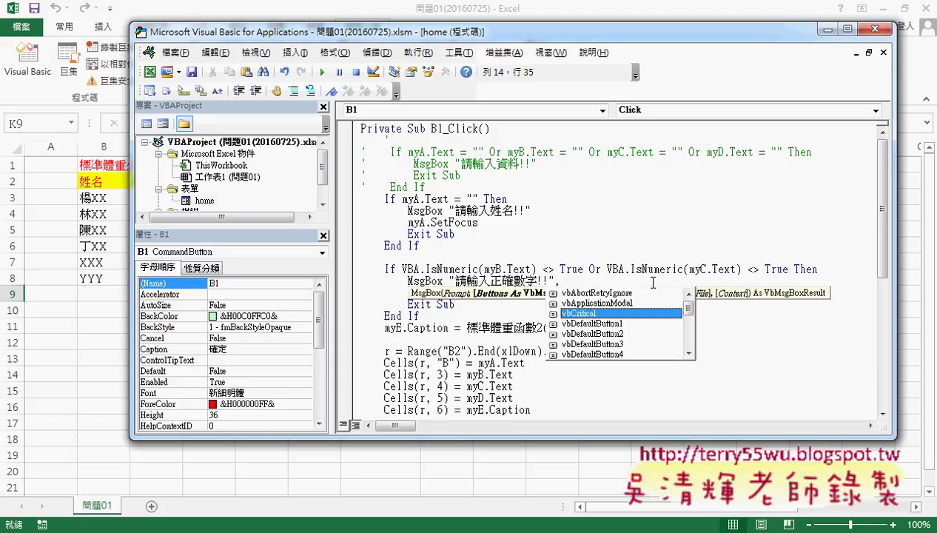
pyautogui.press('Down')
pyautogui.press('Down')
pyautogui.press('Down')
pyautogui.press('Down')
pyautogui.press('Down')
pyautogui.press('Down')
pyautogui.press('Down')
pyautogui.press('Down')
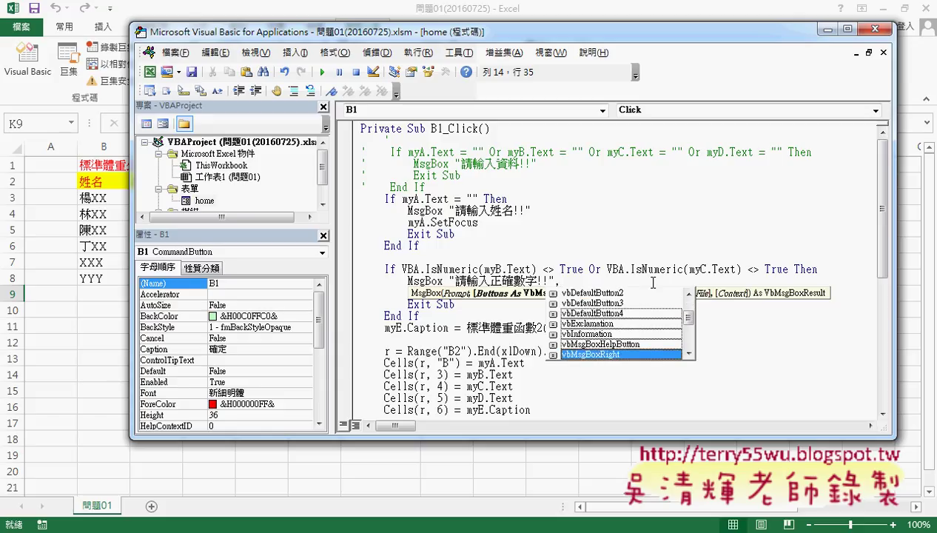
pyautogui.press('Up')
pyautogui.press('Up')
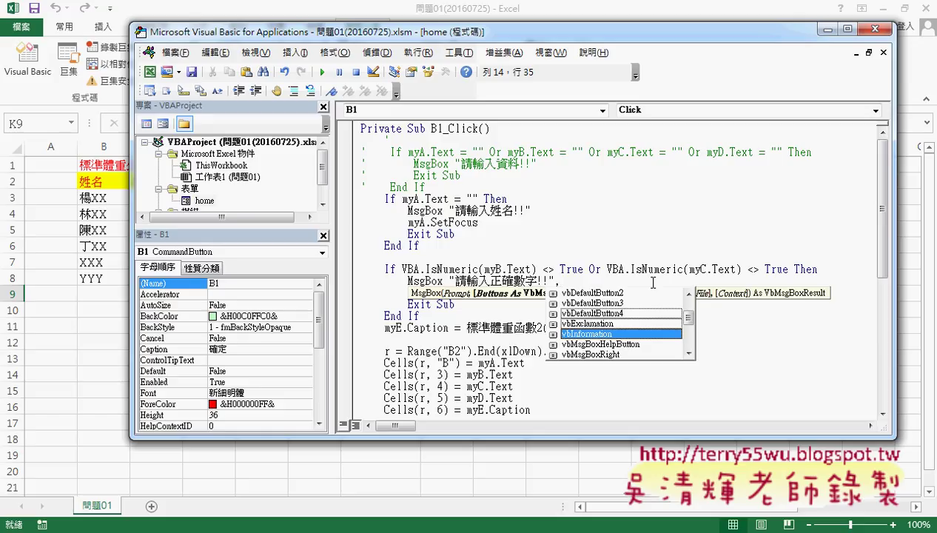
pyautogui.press('space')
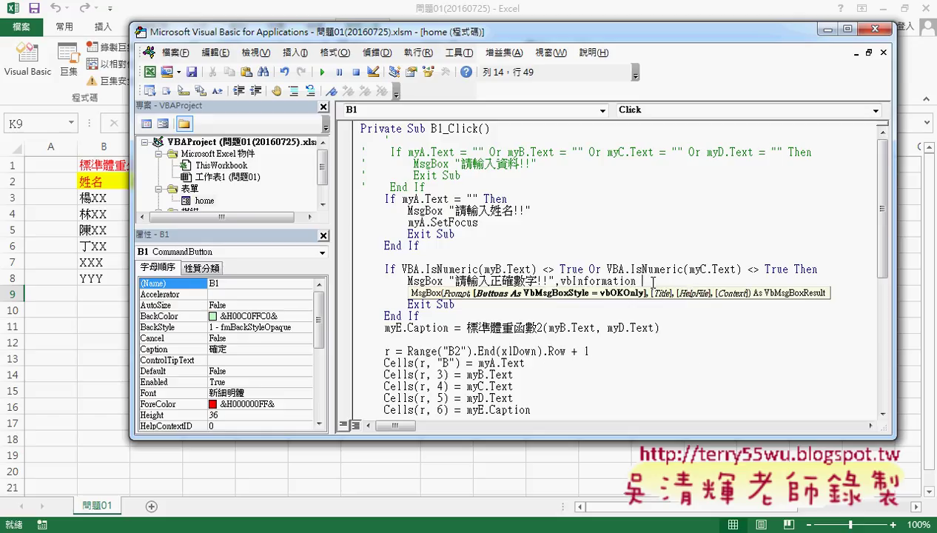
pyautogui.click(715, 245)
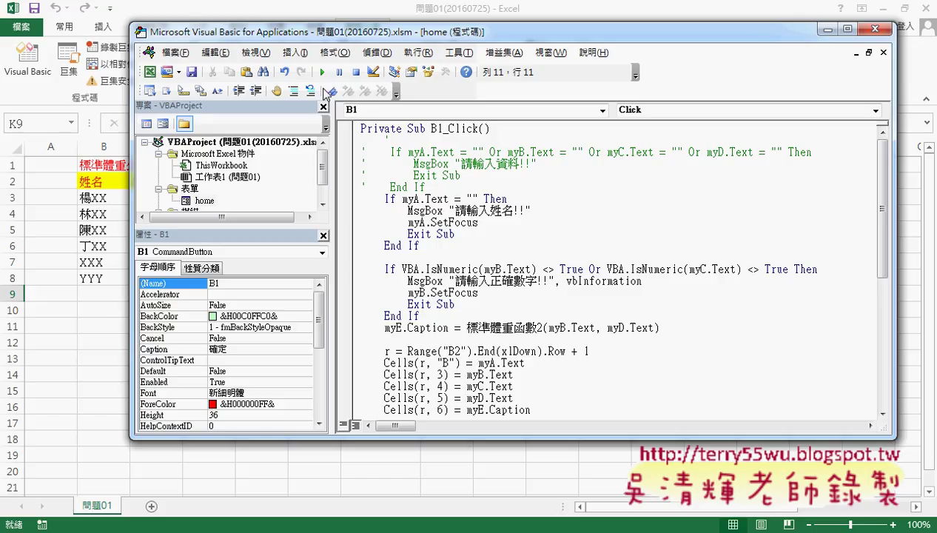
# Step: Run the form and enter ZZZ as the name and AAA as the height
pyautogui.click(322, 72)
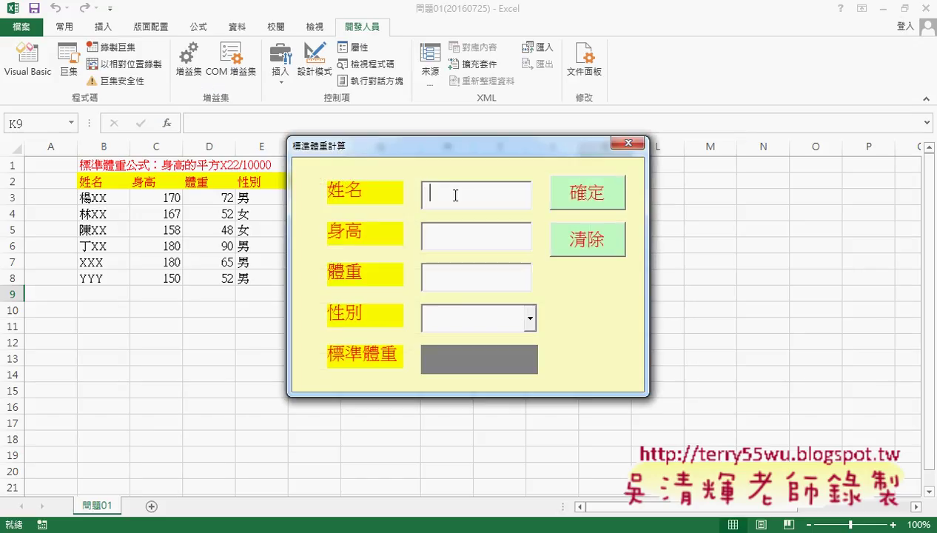
pyautogui.write('ZZZ')
pyautogui.click(456, 239)
pyautogui.write('A')
pyautogui.write('AA')
# Step: Submit the form, then annotate the AAA height, the 請輸入正確數字!! warning and its information icon
pyautogui.click(601, 199)
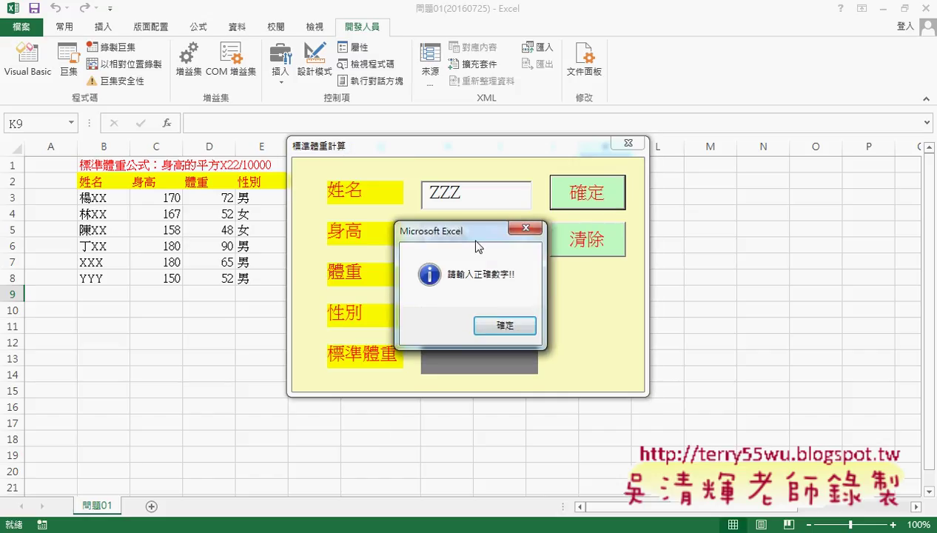
pyautogui.moveTo(475, 235); pyautogui.dragTo(615, 226)
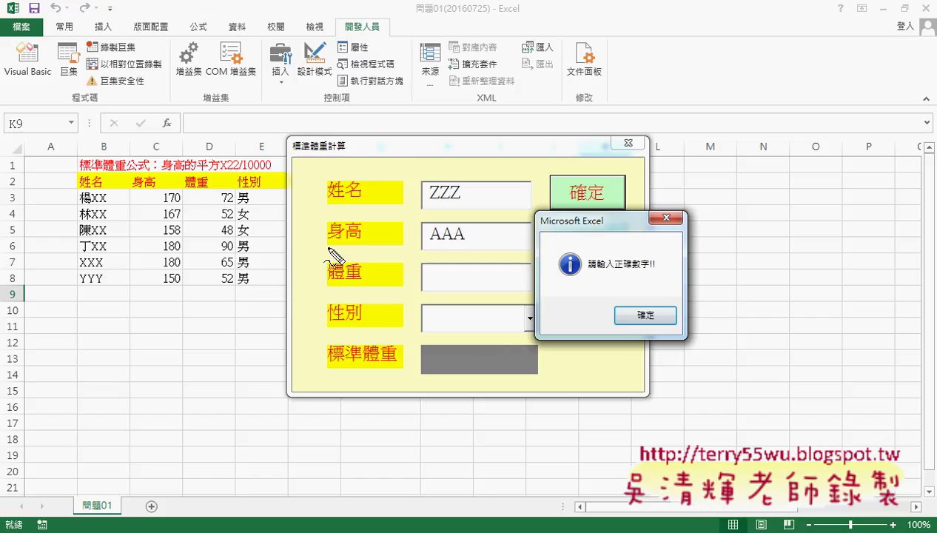
pyautogui.moveTo(431, 245)
pyautogui.mouseDown()
pyautogui.moveTo(467, 245)
pyautogui.moveTo(425, 245)
pyautogui.mouseUp()
pyautogui.moveTo(414, 211); pyautogui.dragTo(412, 256)
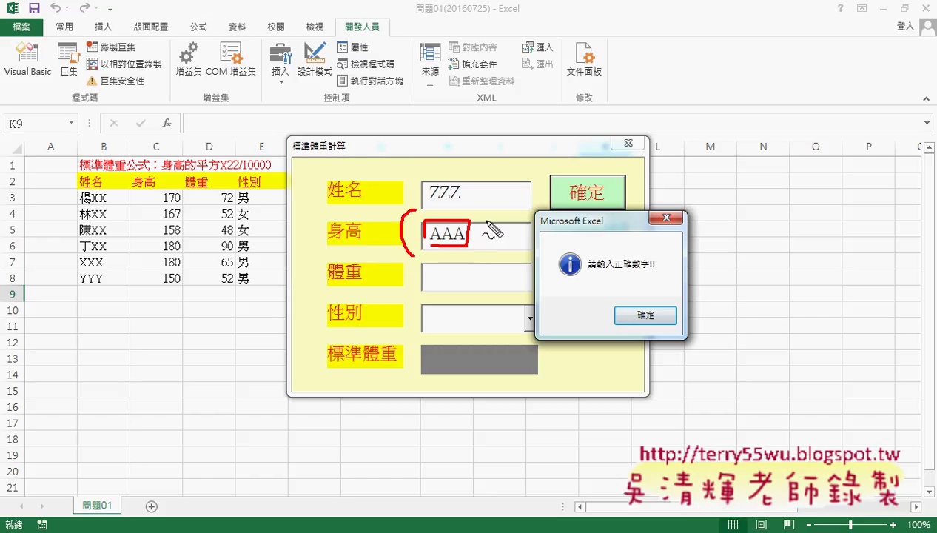
pyautogui.moveTo(485, 210); pyautogui.dragTo(488, 256)
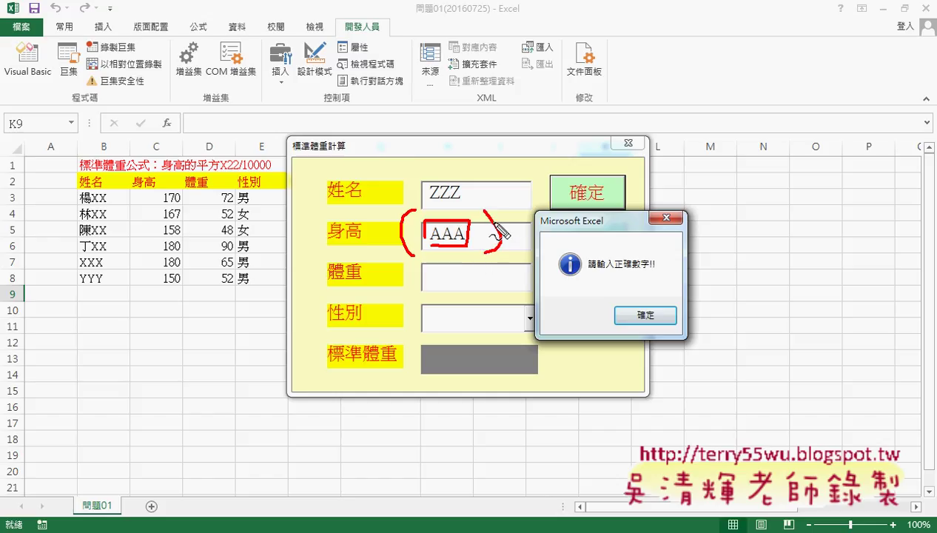
pyautogui.moveTo(493, 235); pyautogui.dragTo(605, 219)
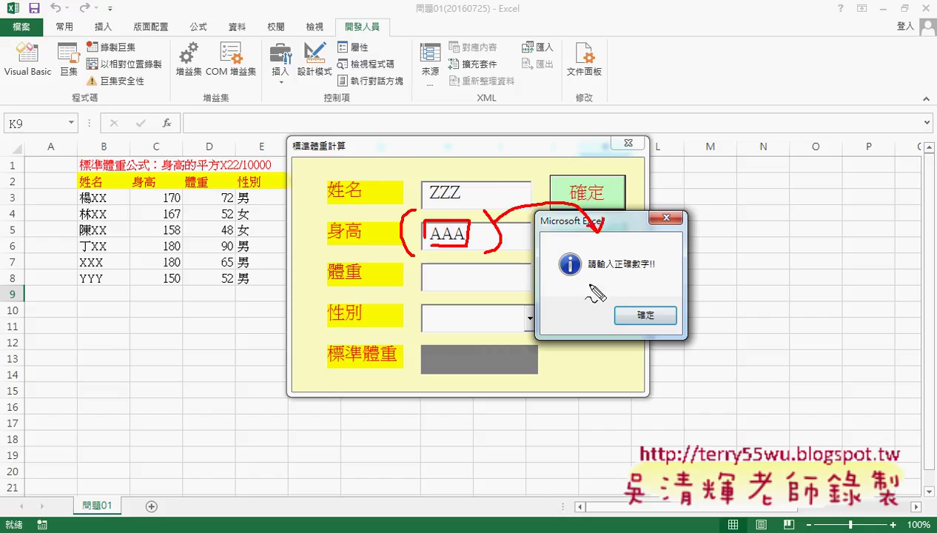
pyautogui.moveTo(591, 274); pyautogui.dragTo(658, 273)
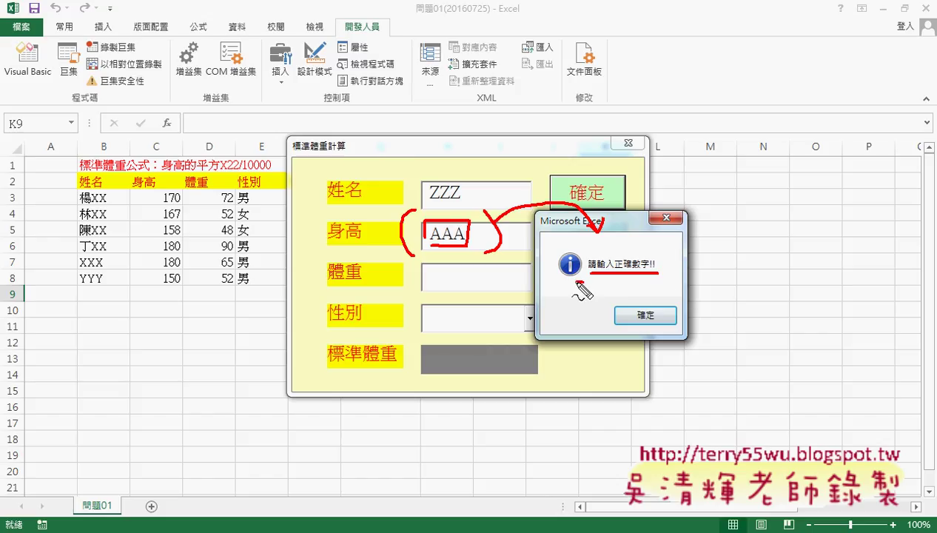
pyautogui.moveTo(585, 282)
pyautogui.mouseDown()
pyautogui.moveTo(554, 248)
pyautogui.moveTo(590, 282)
pyautogui.mouseUp()
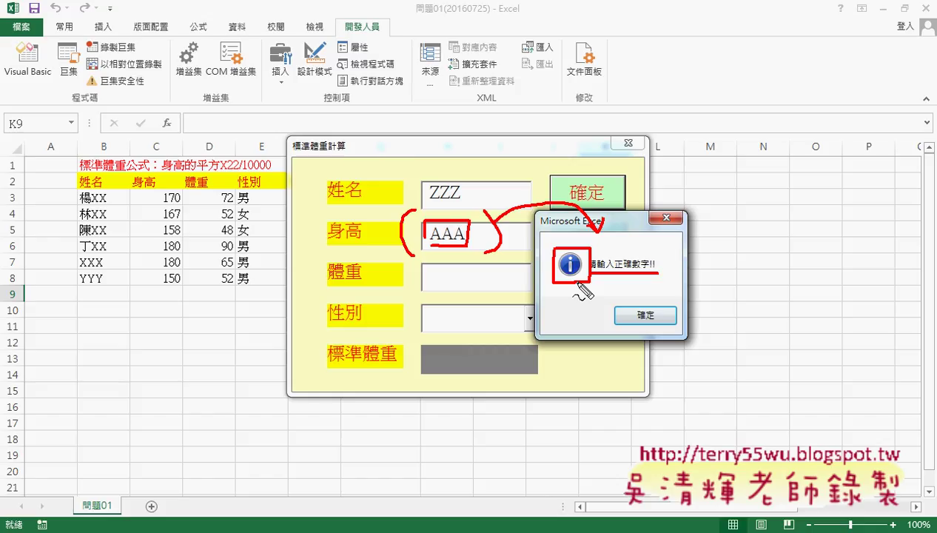
pyautogui.press('Escape')
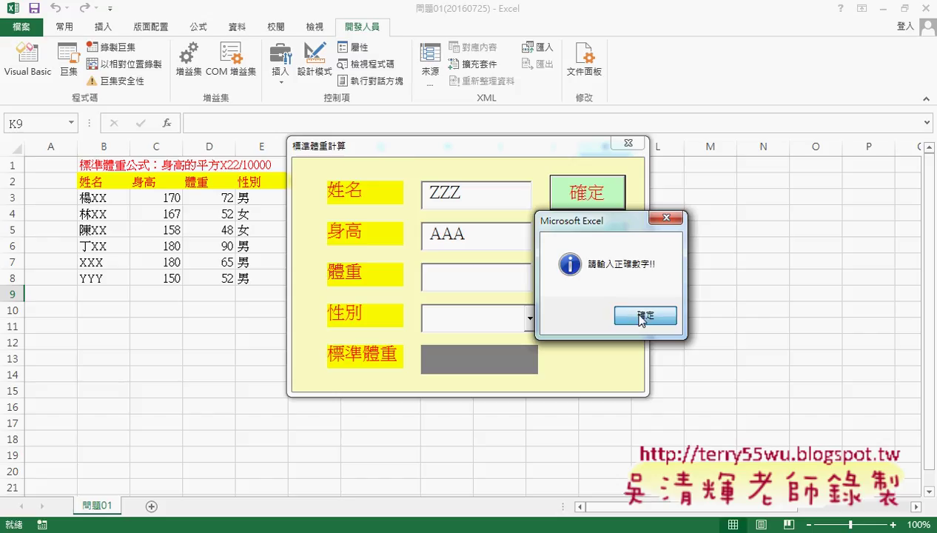
# Step: Dismiss the 請輸入正確數字!! warning and close the running 標準體重計算 form
pyautogui.moveTo(619, 227); pyautogui.dragTo(724, 230)
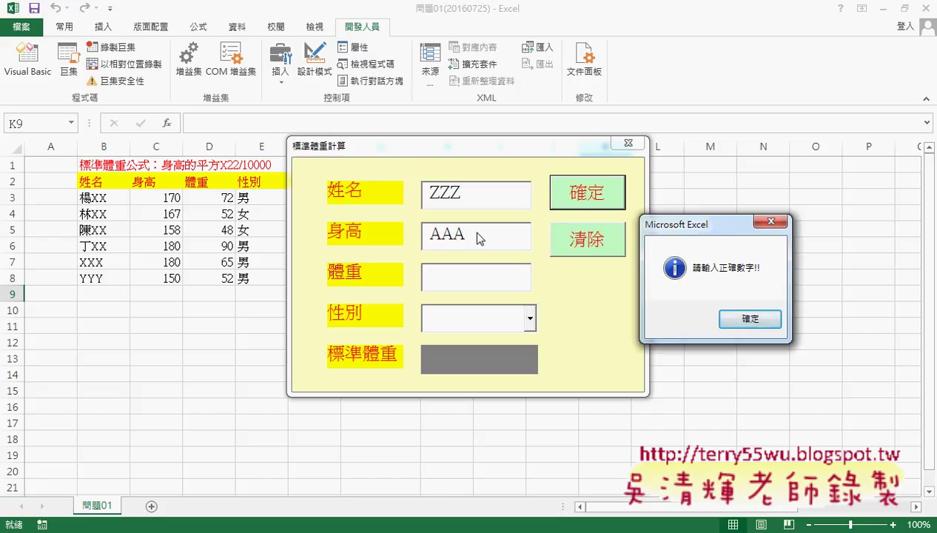
pyautogui.click(768, 320)
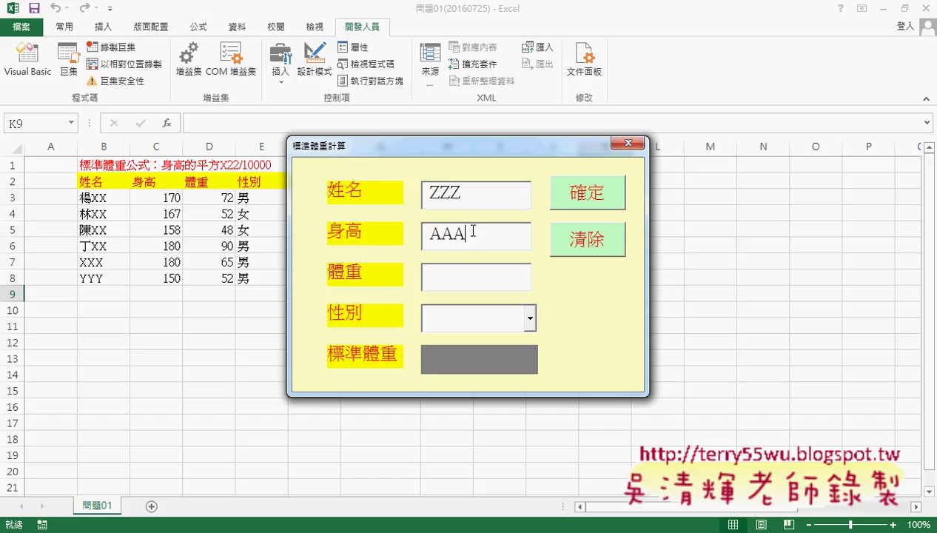
pyautogui.click(623, 145)
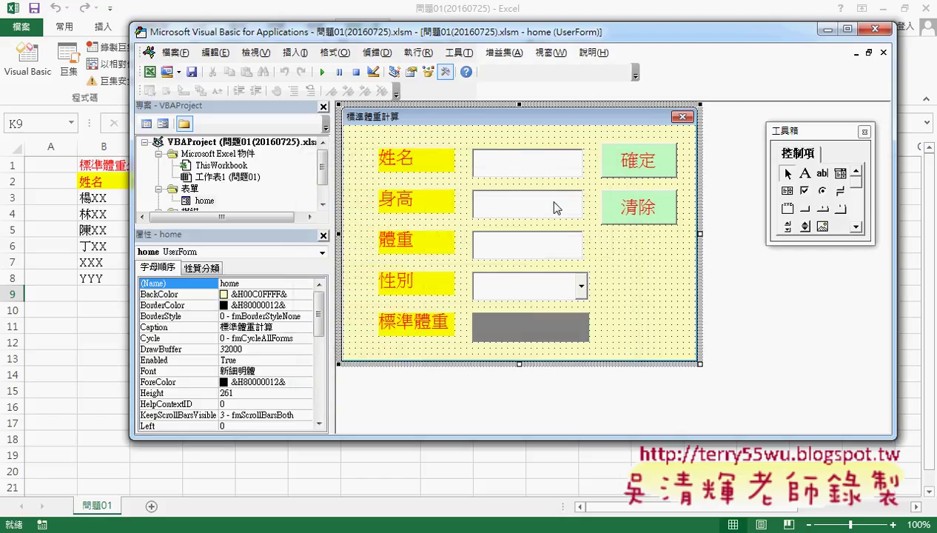
# Step: Open B1_Click, highlight the VBA.IsNumeric check block, then switch to the Google Docs notes
pyautogui.doubleClick(631, 168)
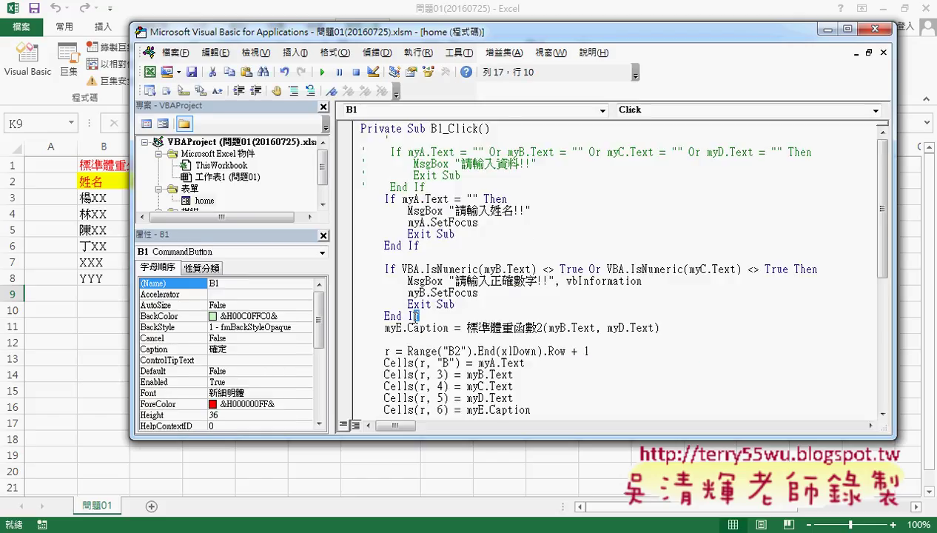
pyautogui.moveTo(431, 316); pyautogui.dragTo(351, 276)
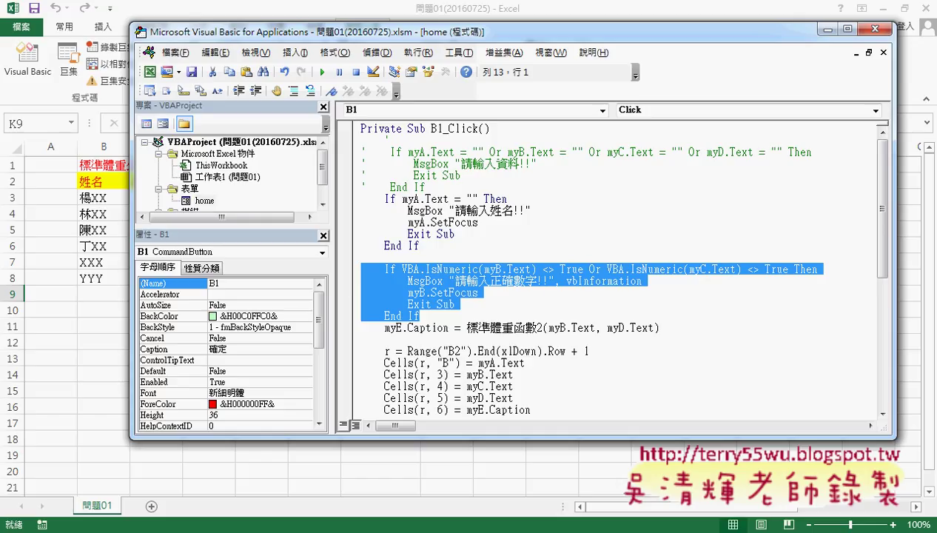
pyautogui.hotkey('alt', 'Tab')
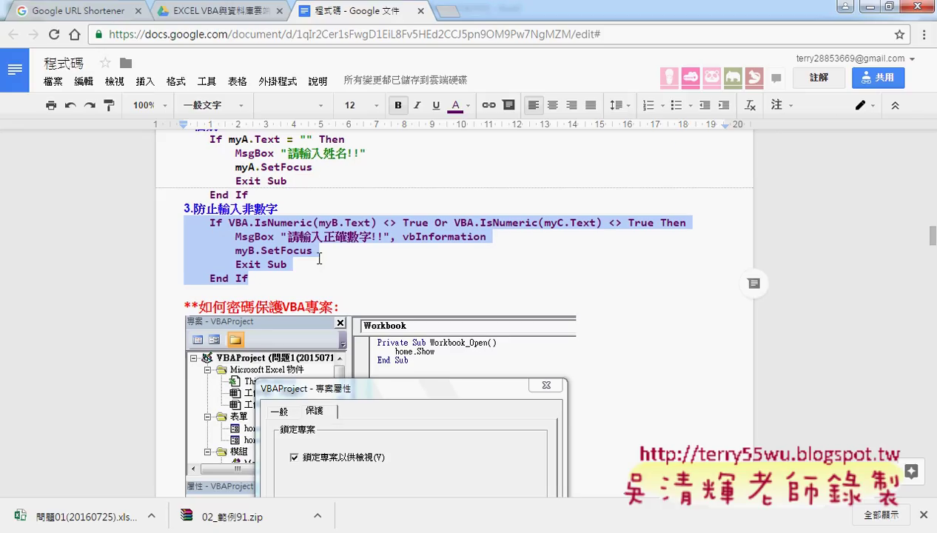
pyautogui.scroll(2, 316, 255)
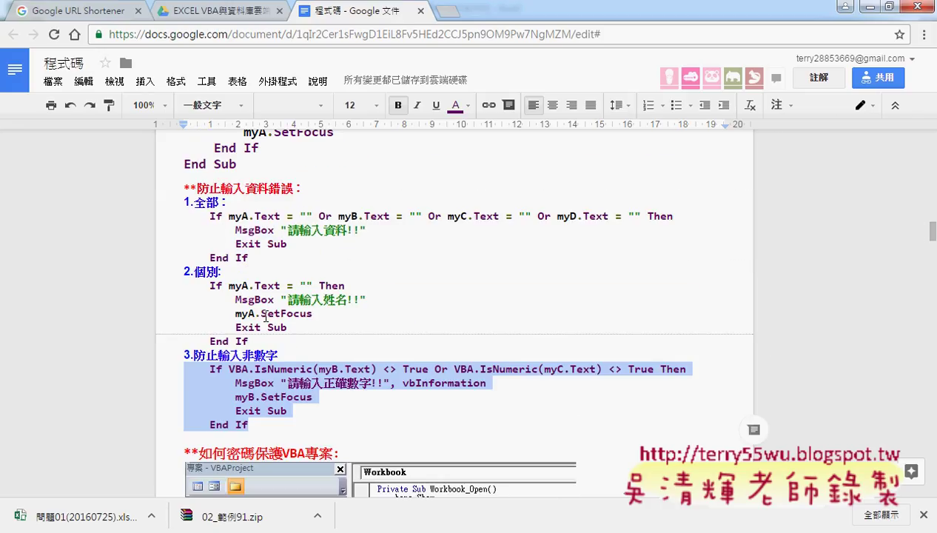